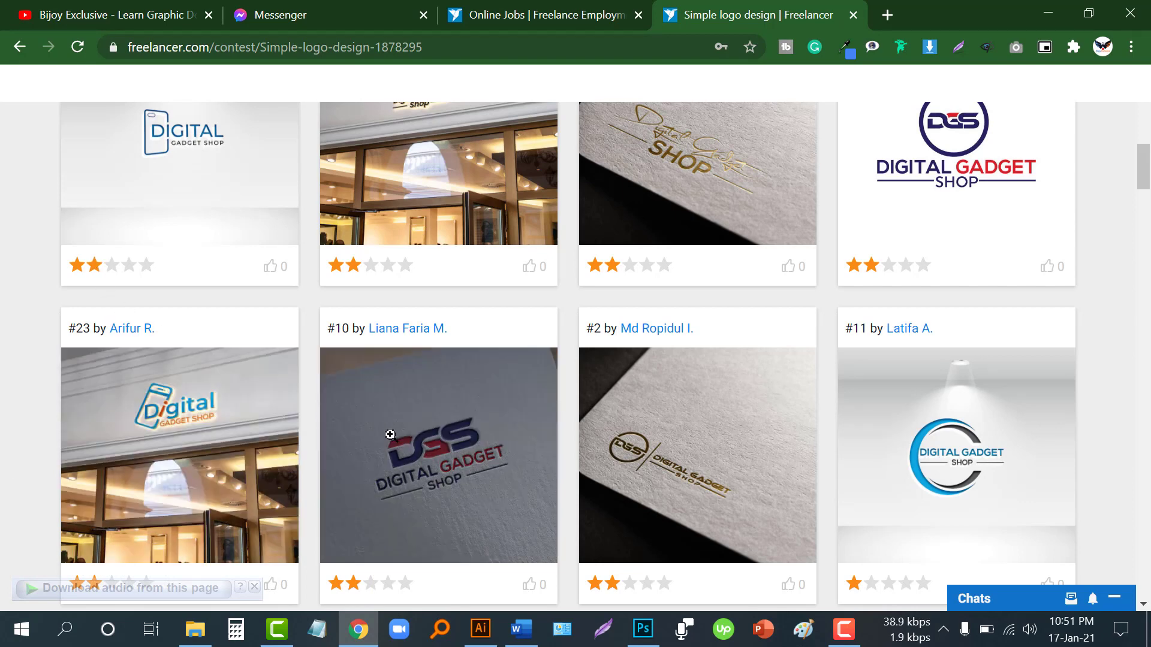
- Look through the submitted logo entries on the first page of the Simple logo design contest
scroll(311, 395, up, 3)
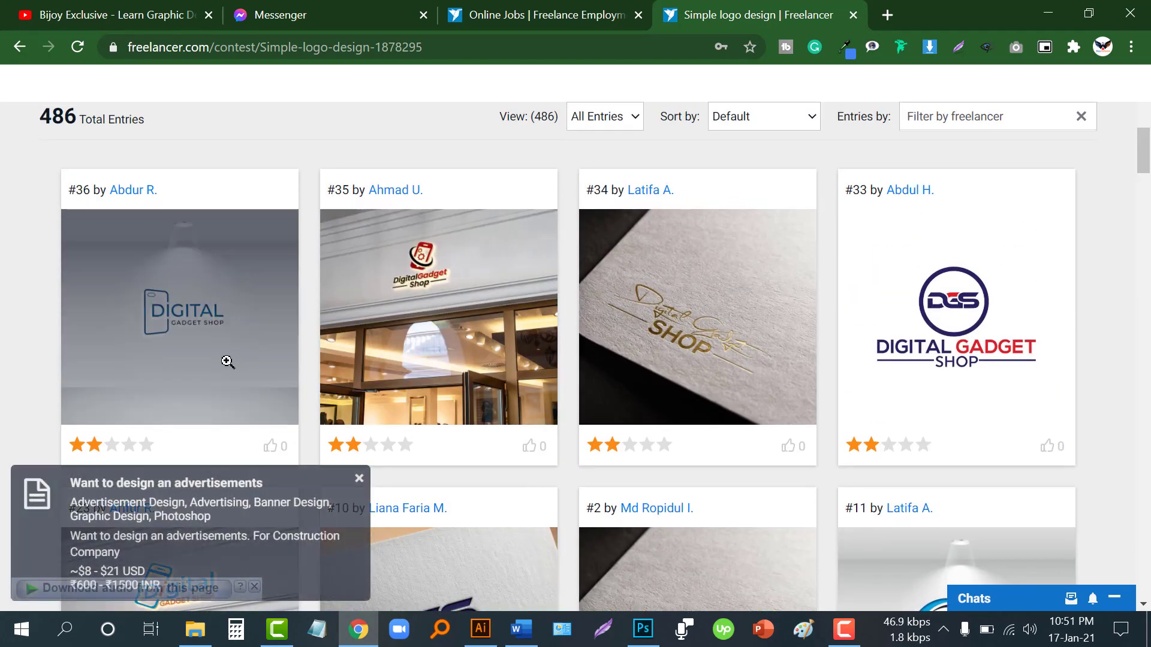
scroll(750, 386, down, 6)
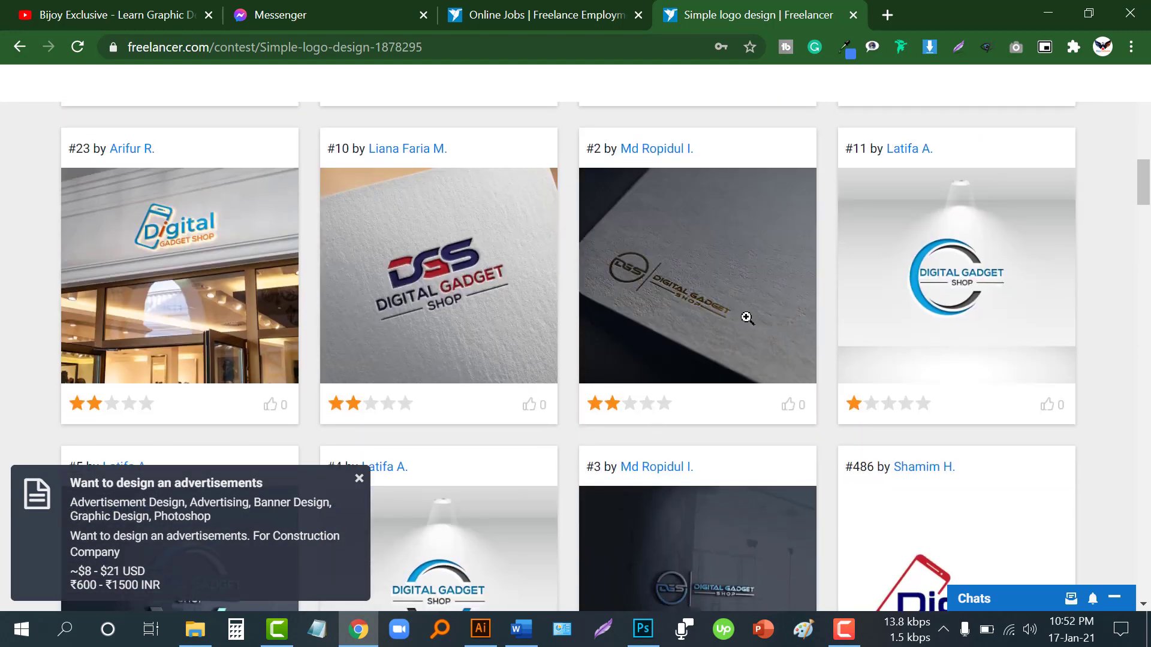
scroll(743, 318, down, 6)
scroll(506, 427, down, 3)
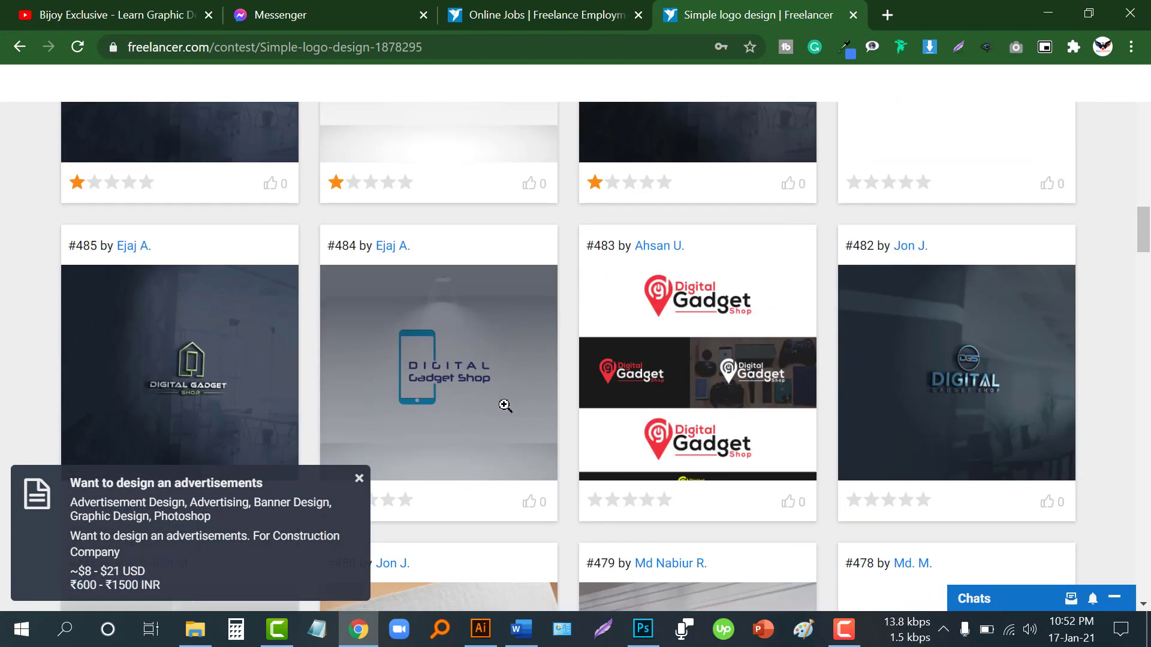
scroll(505, 427, down, 3)
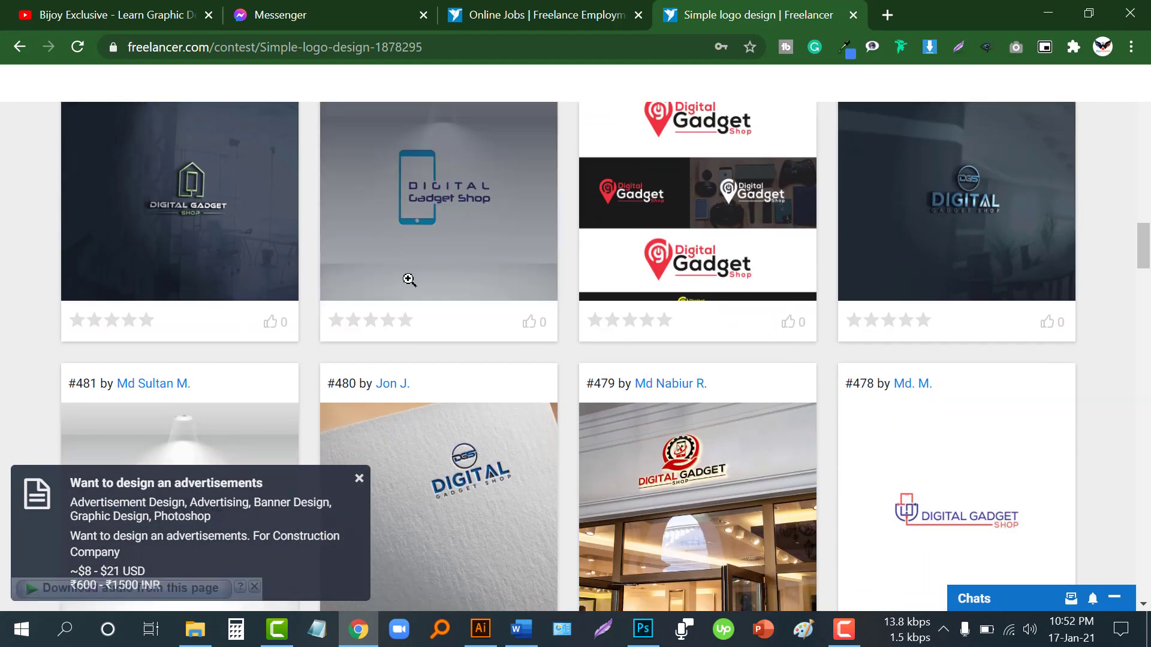
scroll(409, 280, up, 2)
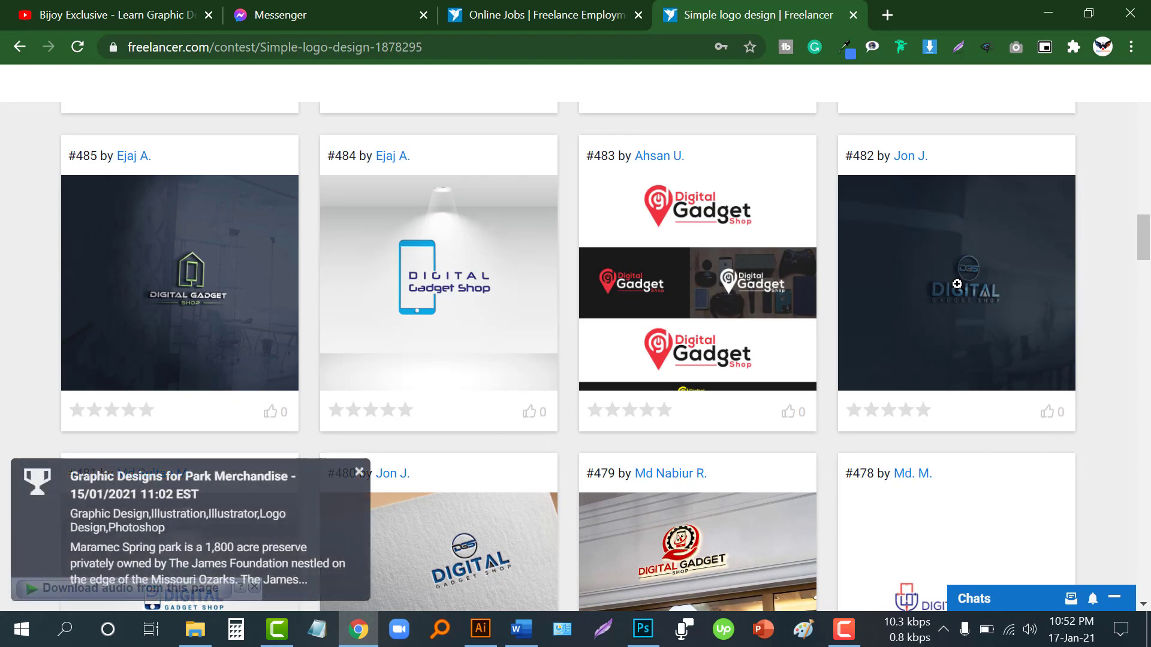
scroll(956, 284, down, 4)
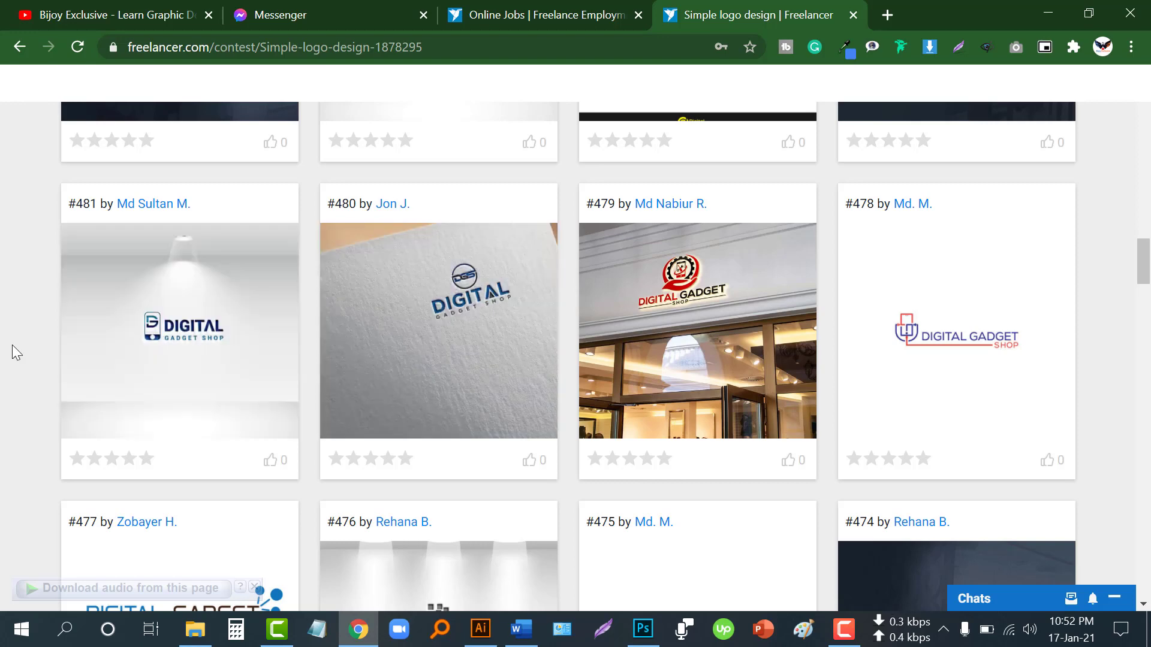
scroll(75, 410, down, 6)
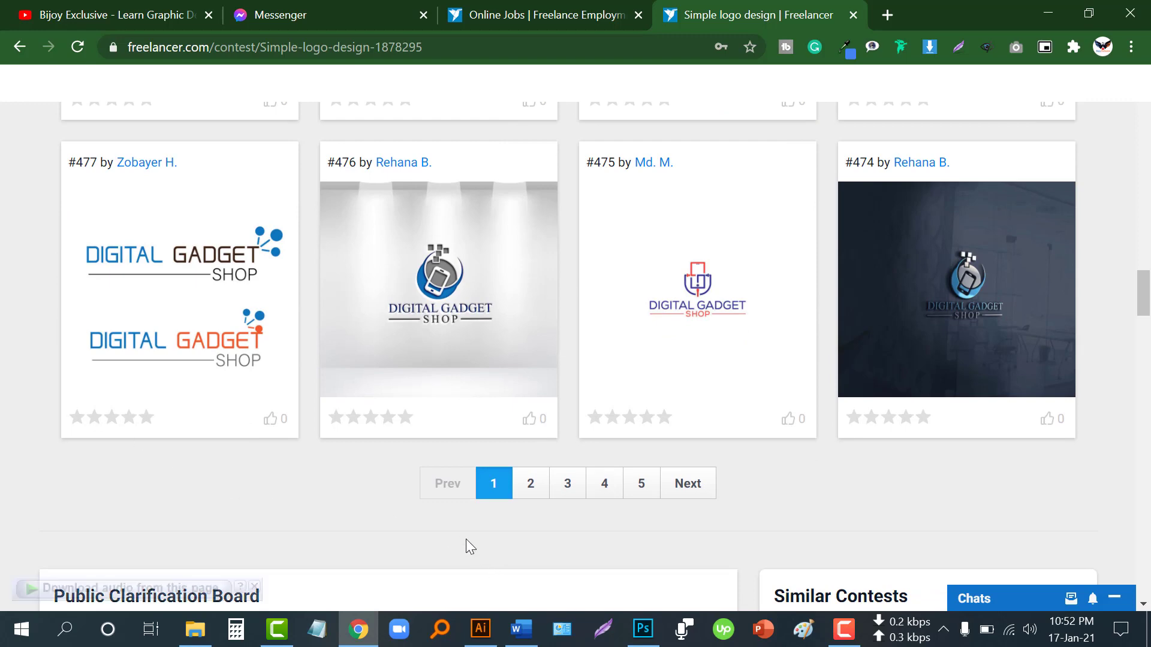
scroll(140, 515, up, 1)
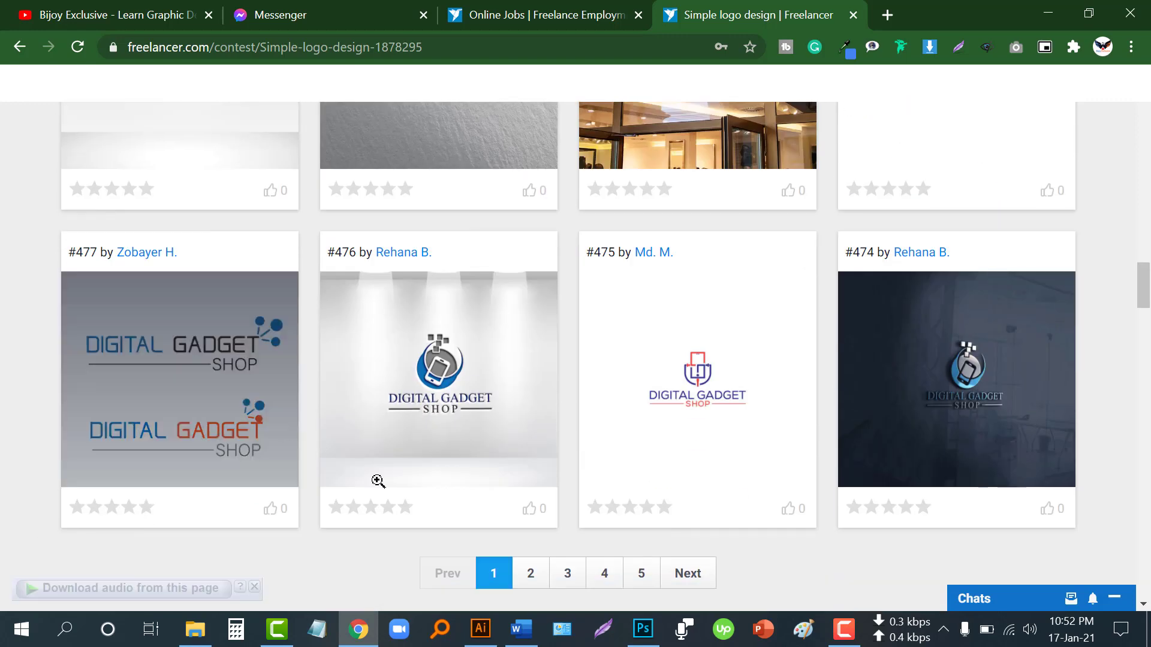
- Switch to Illustrator and view the Digital Gadget Shop logo artwork in logo.ai
click(481, 629)
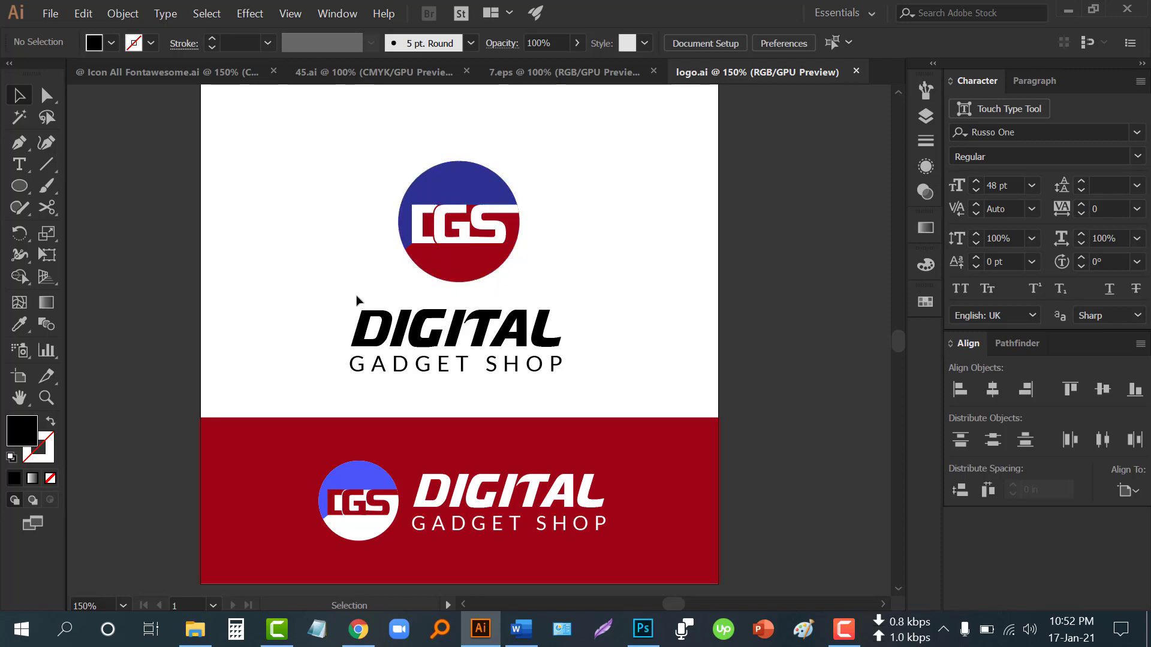
scroll(272, 362, up, 1)
scroll(272, 362, down, 1)
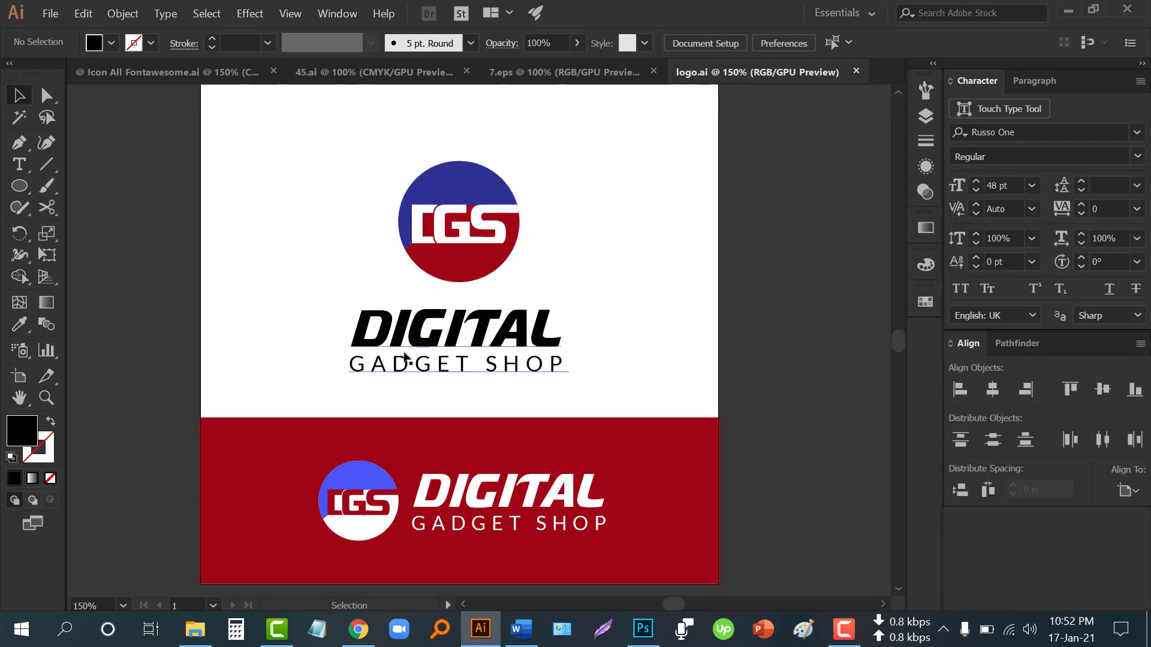
- Return to the contest page in Chrome and read the contest's description, supported file types and recommended skills
click(358, 630)
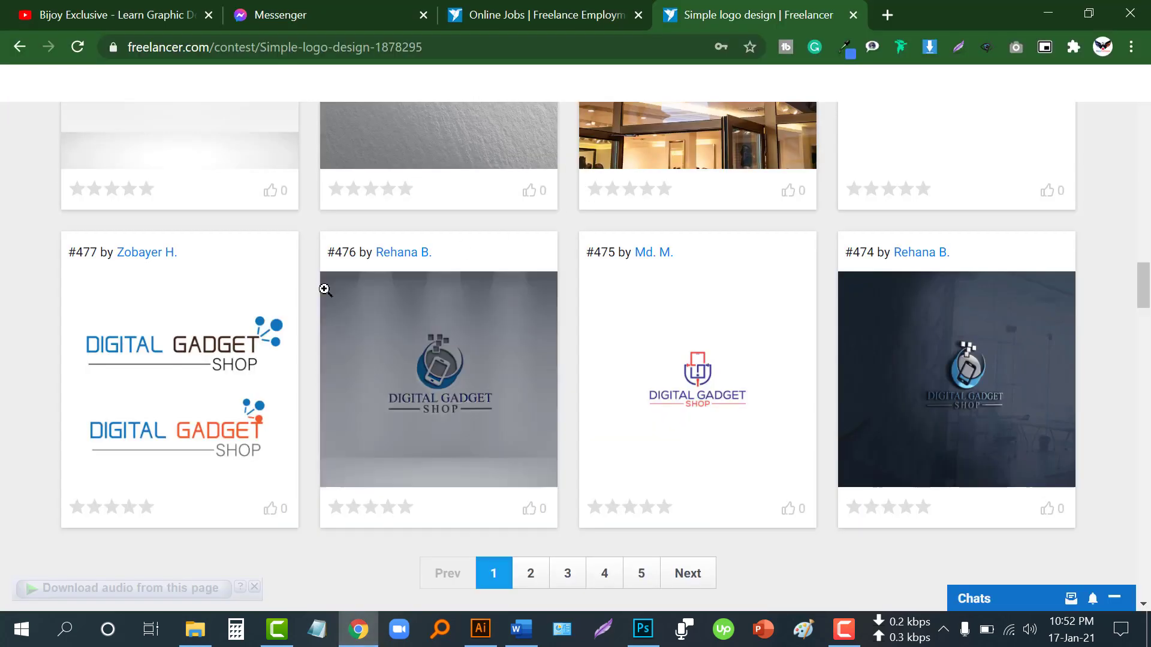
scroll(296, 290, up, 15)
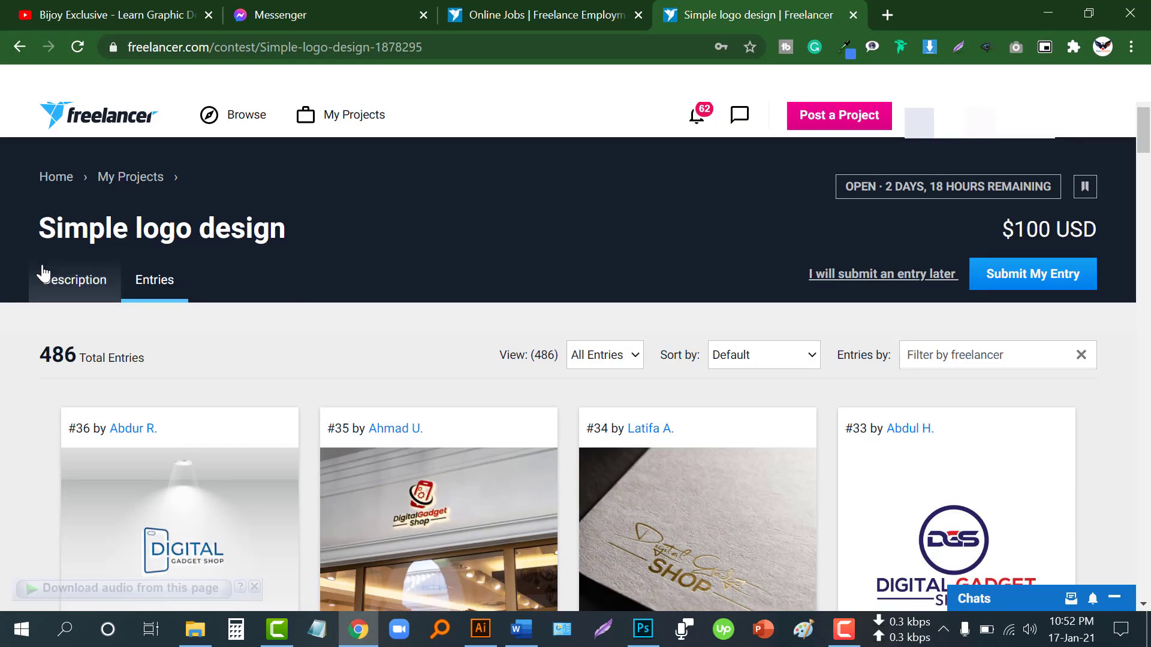
click(48, 277)
scroll(254, 360, down, 3)
scroll(255, 359, down, 1)
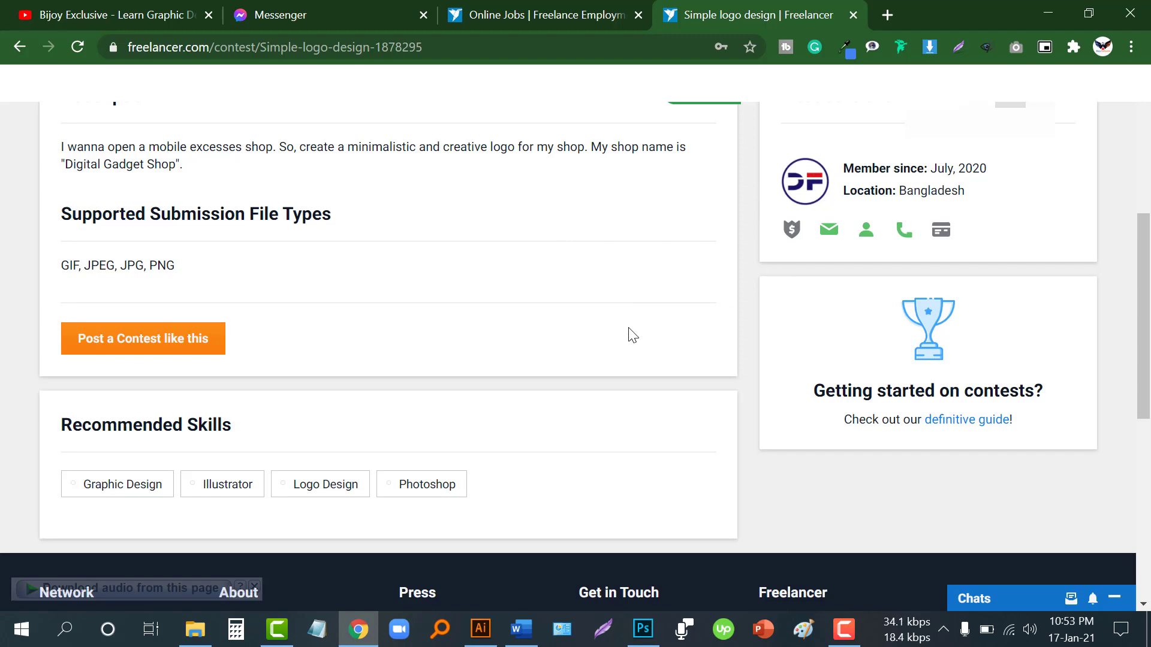
- Switch to Illustrator and examine the round DGS emblem on the white area of the logo.ai artboard
click(480, 629)
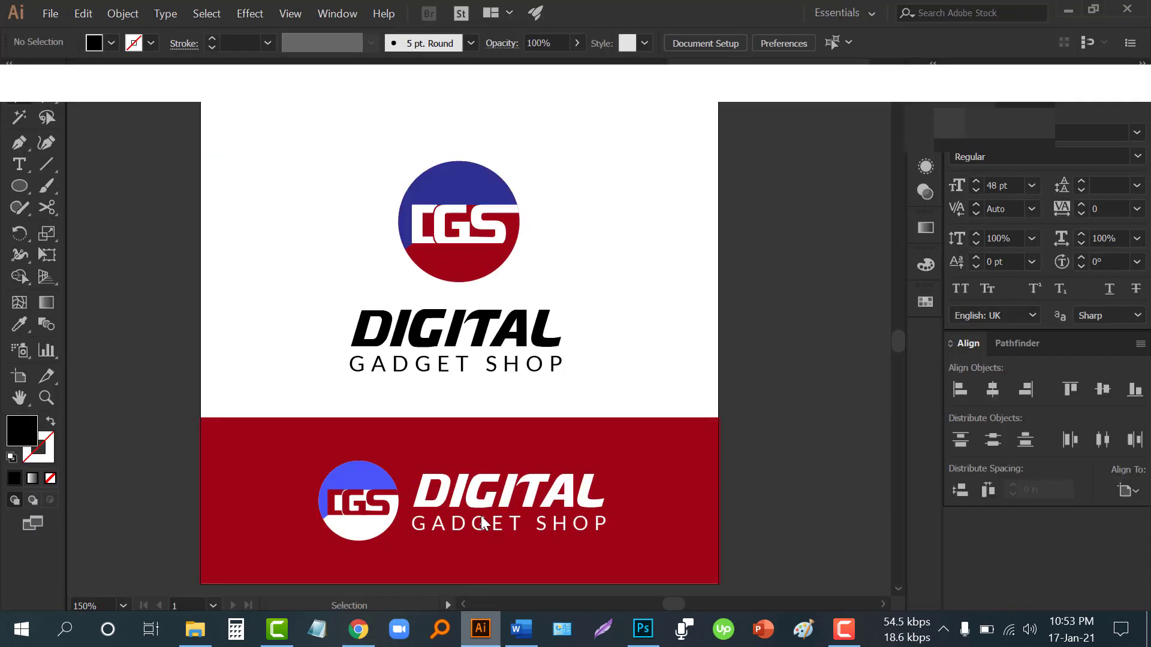
scroll(361, 244, up, 1)
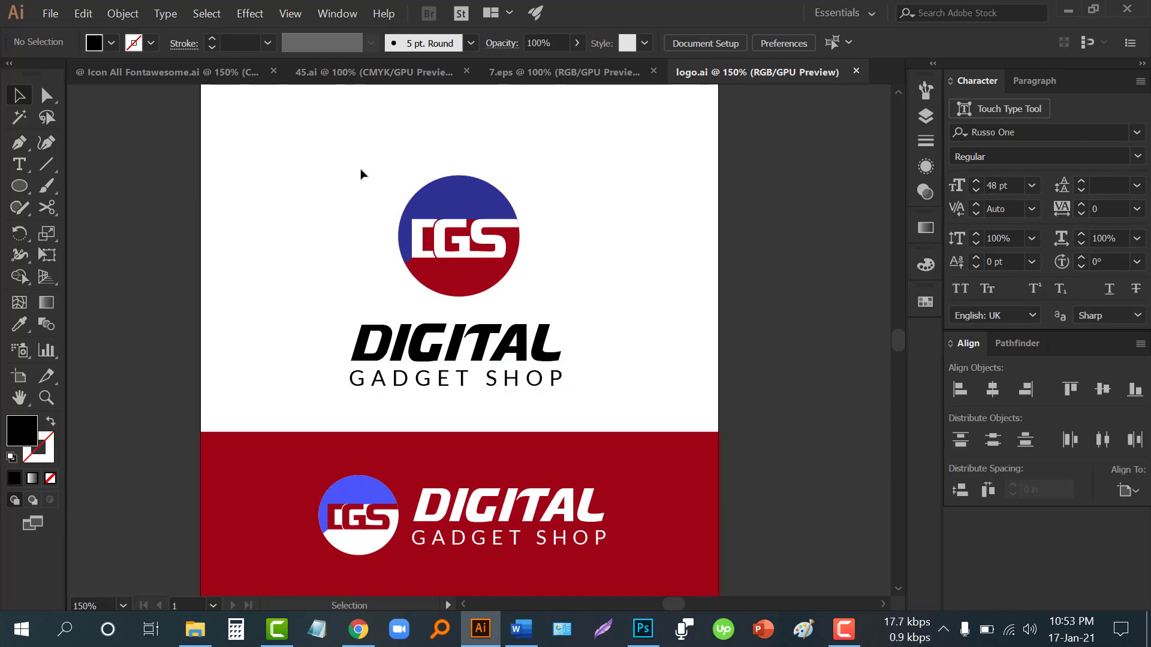
drag(361, 174, 547, 285)
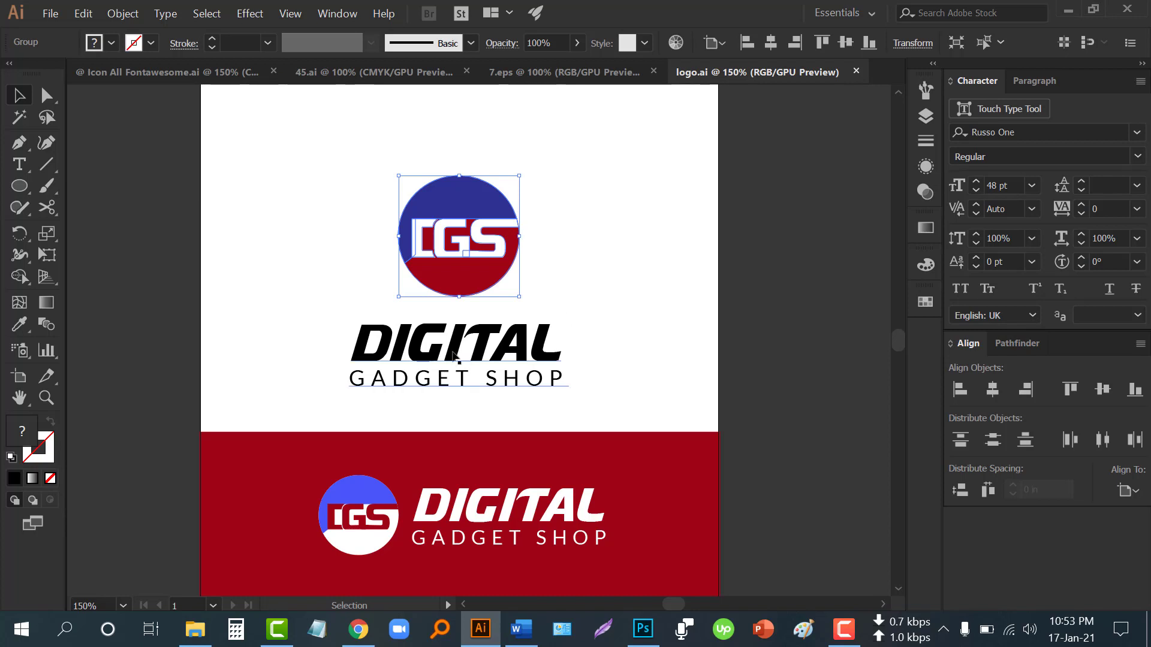
click(304, 341)
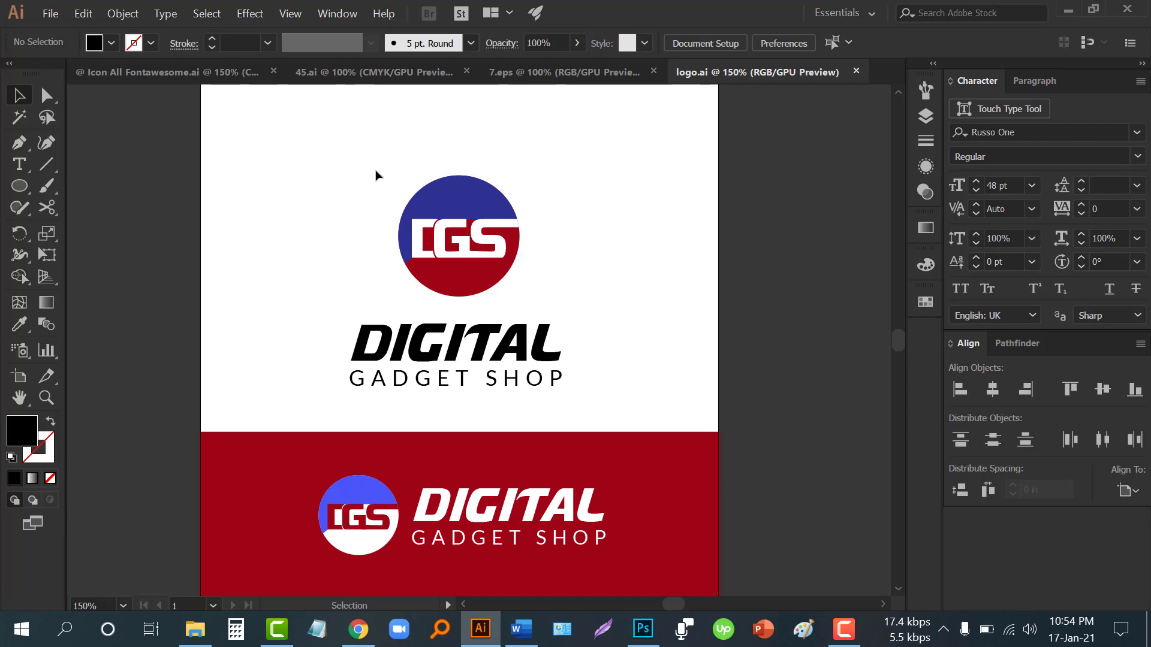
drag(376, 172, 569, 298)
click(596, 292)
- Examine the whole logo.ai artboard at 100% zoom, checking the red banner rectangle and the stacked logo on white
scroll(597, 290, down, 2)
scroll(457, 349, up, 2)
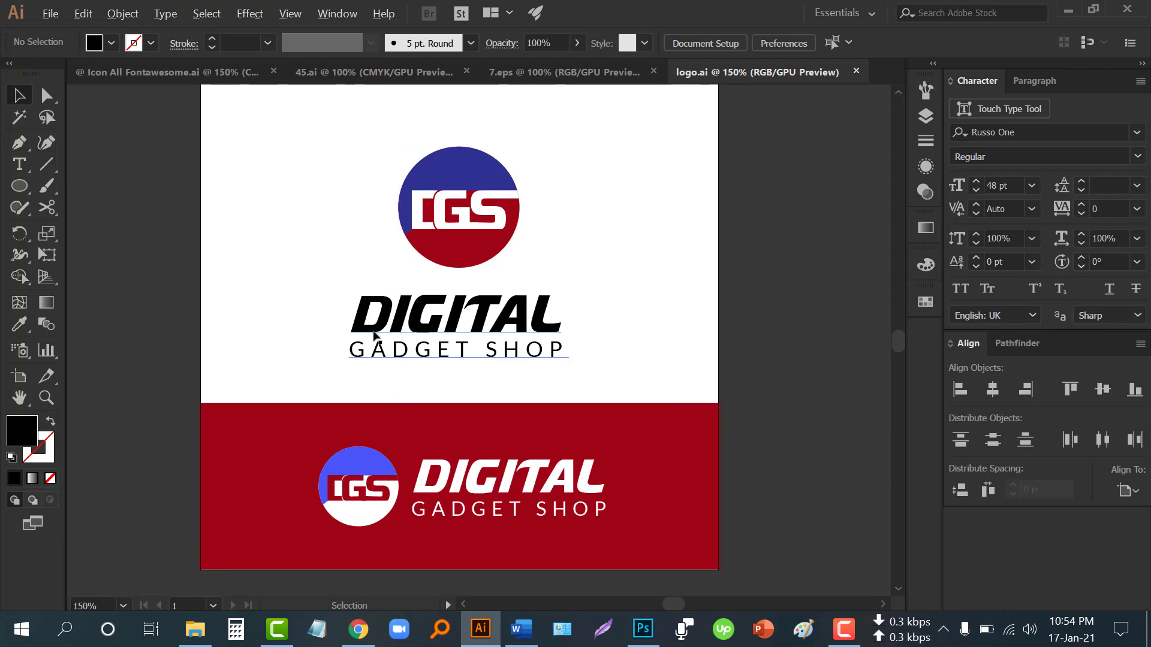
alt+scroll(374, 336, down, 2)
scroll(375, 336, up, 1)
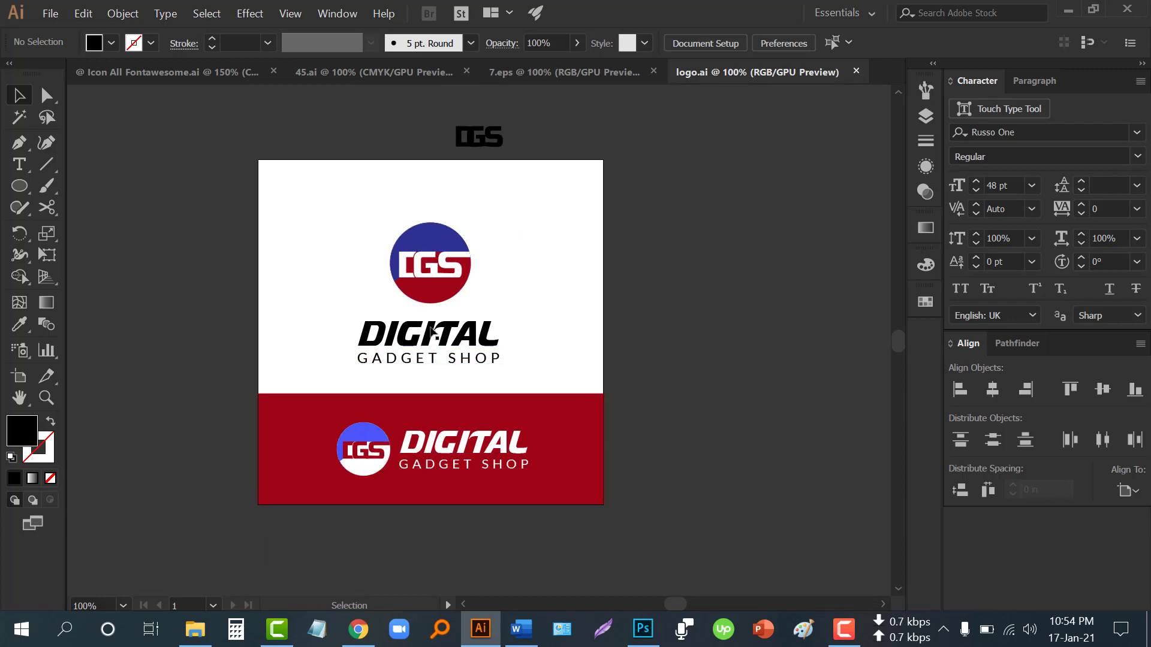
click(272, 430)
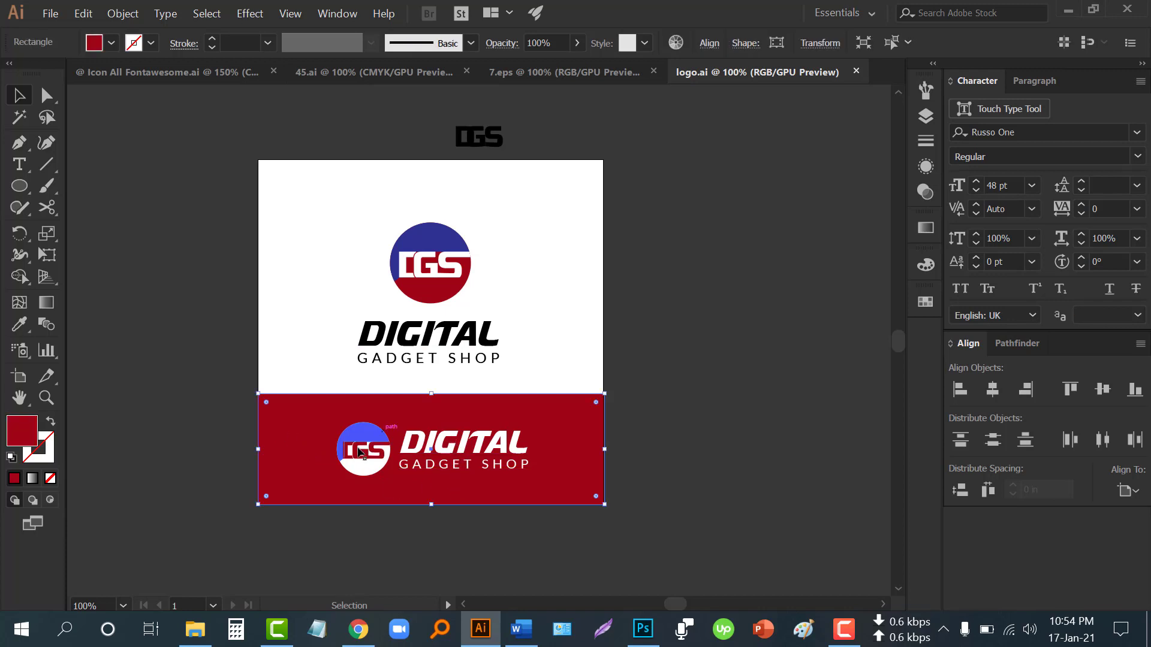
drag(299, 195, 575, 380)
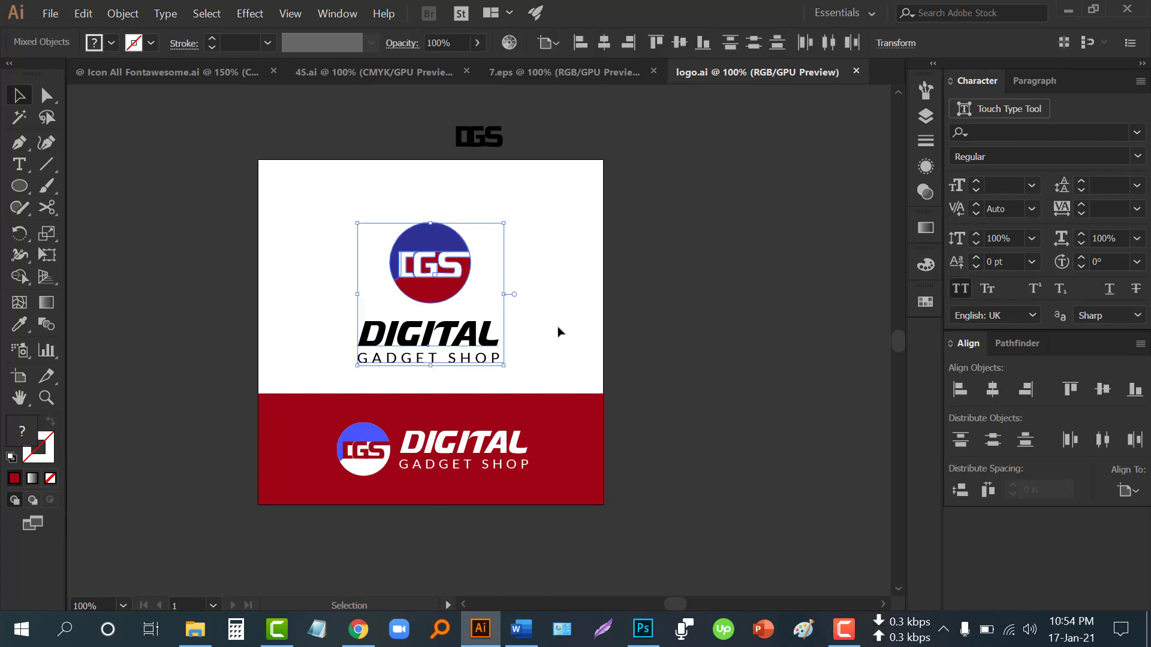
click(303, 283)
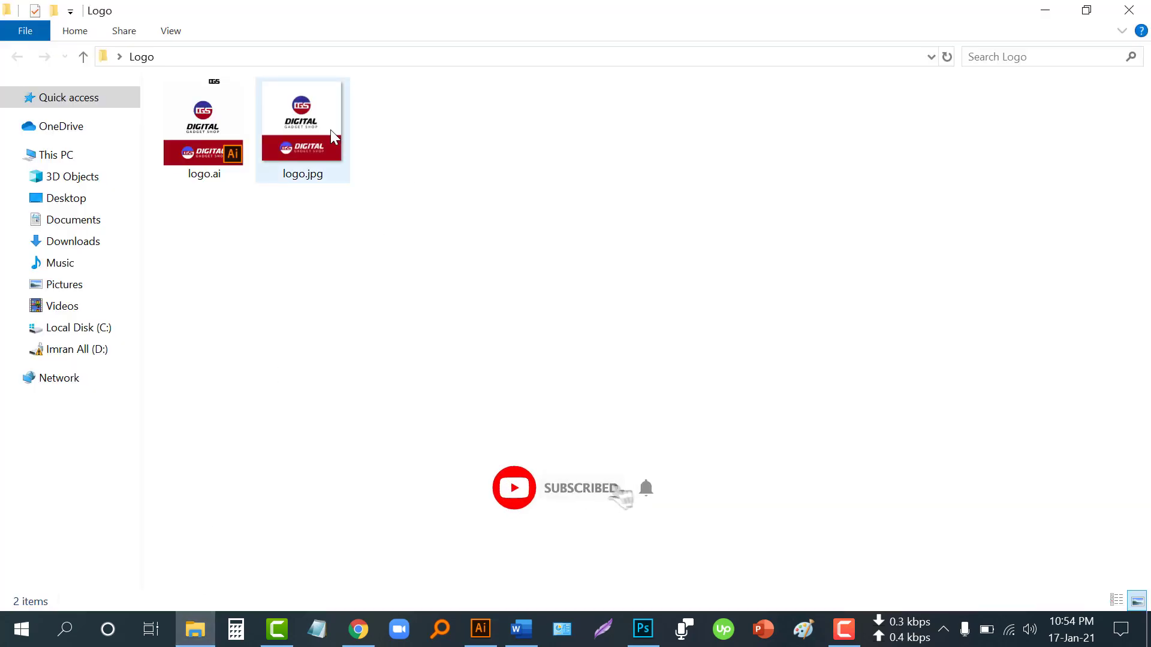
- Open logo.jpg from the Logo folder to preview the exported logo image
double_click(331, 131)
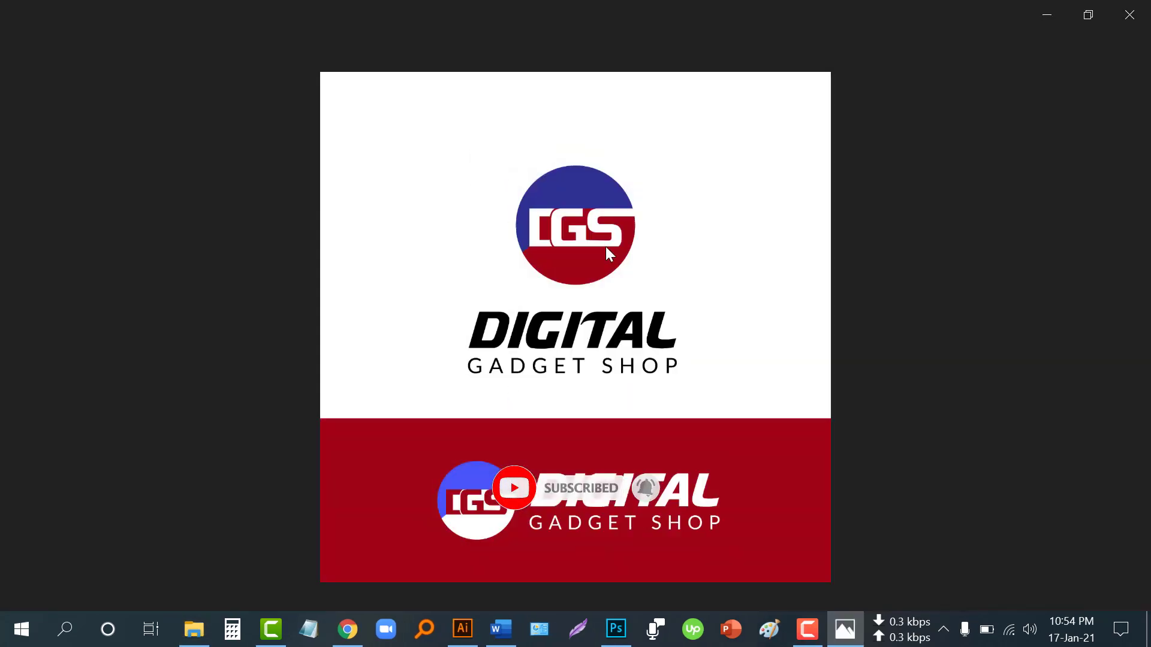
mouse_move(476, 418)
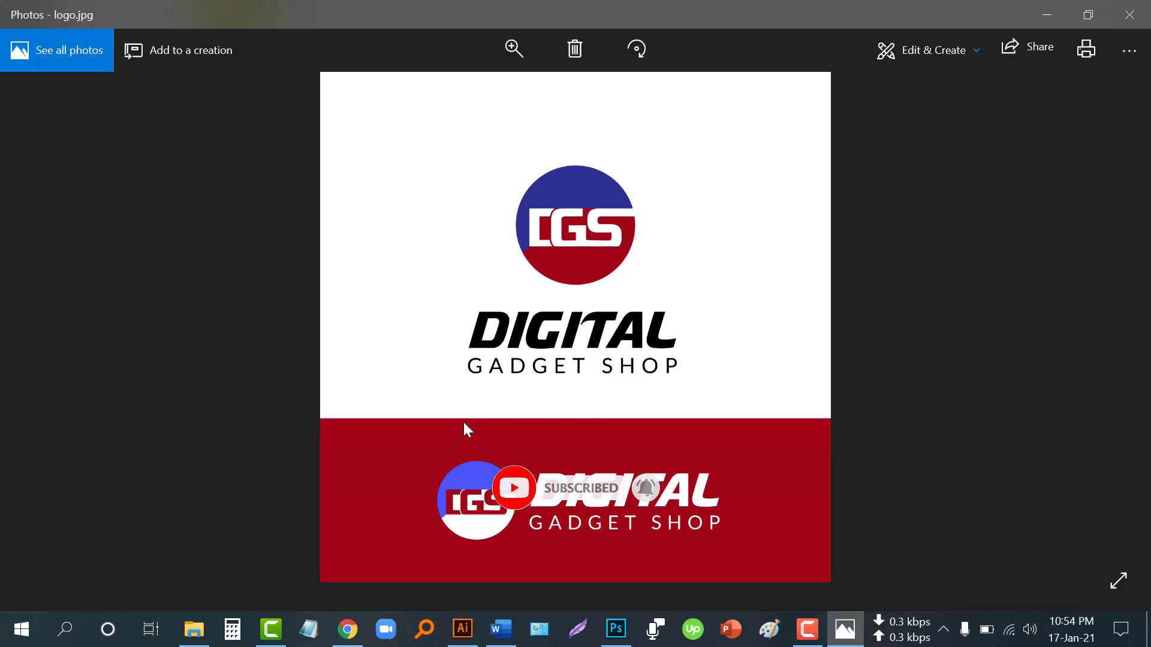
- Return to the Simple logo design contest page in Chrome and open the entry submission form
click(348, 629)
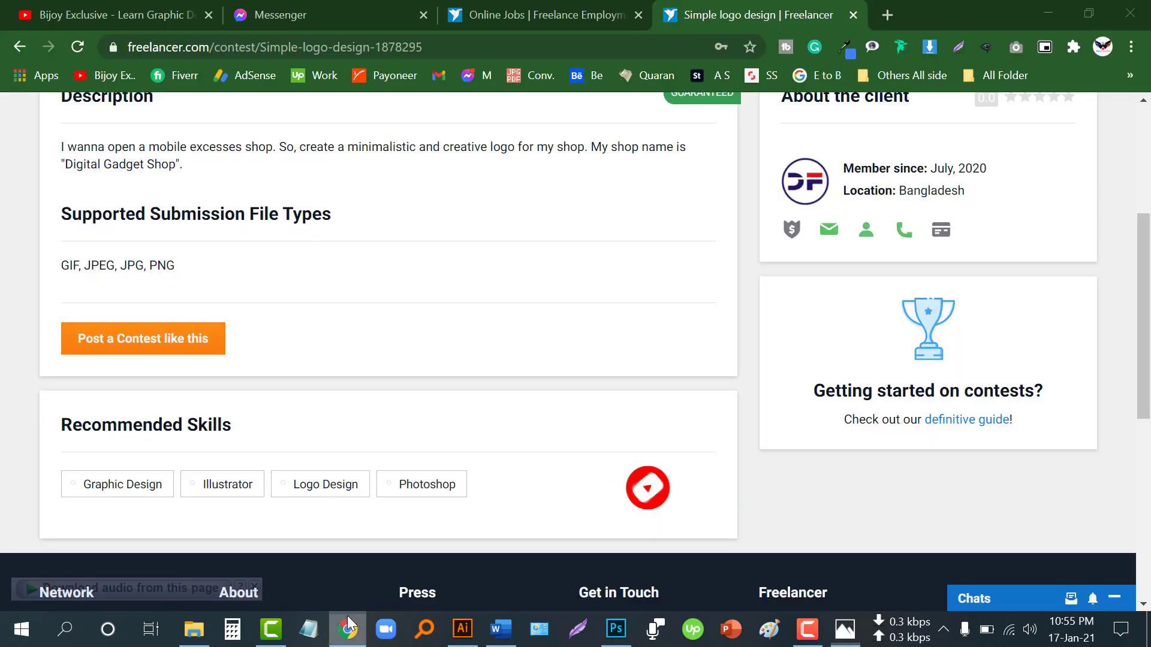
scroll(520, 353, up, 5)
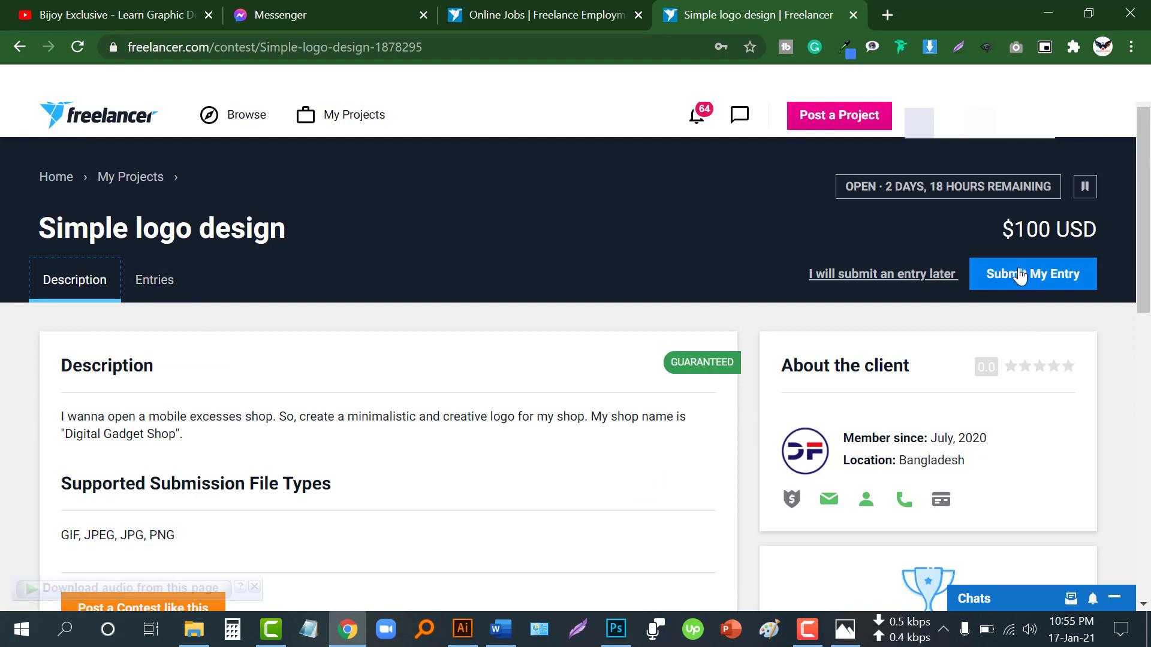
drag(1003, 230, 1099, 234)
click(1053, 280)
scroll(507, 362, down, 1)
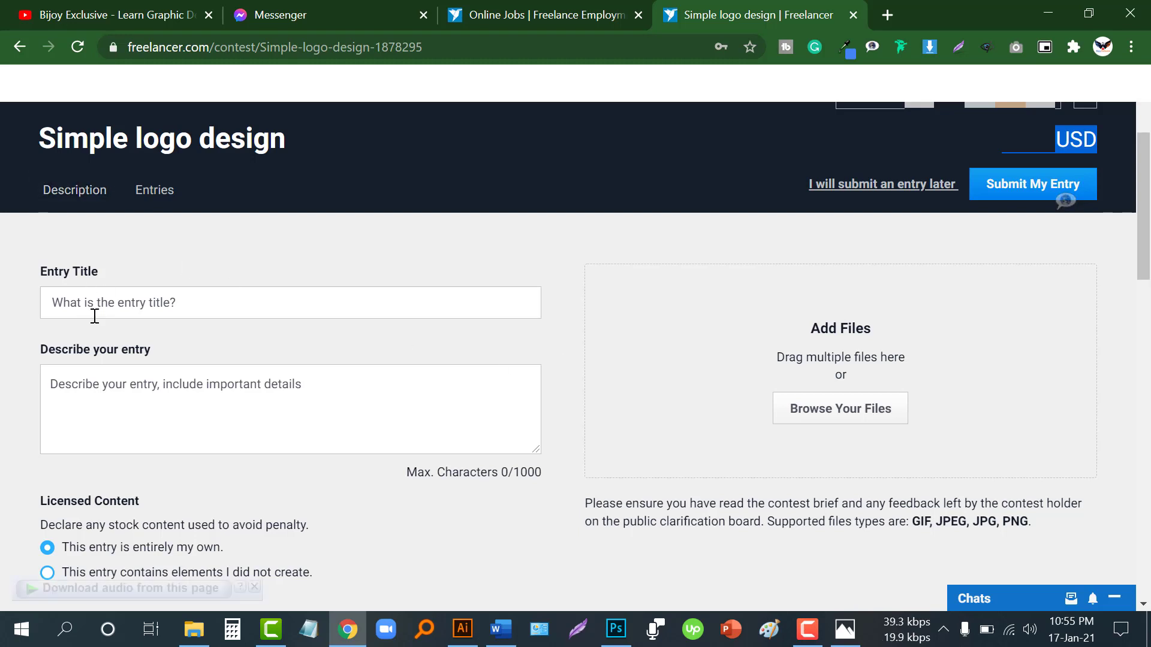
- Fill in the entry title "Logo design" and the description "If you need any change you can tell me,"
click(98, 292)
click(110, 387)
click(121, 411)
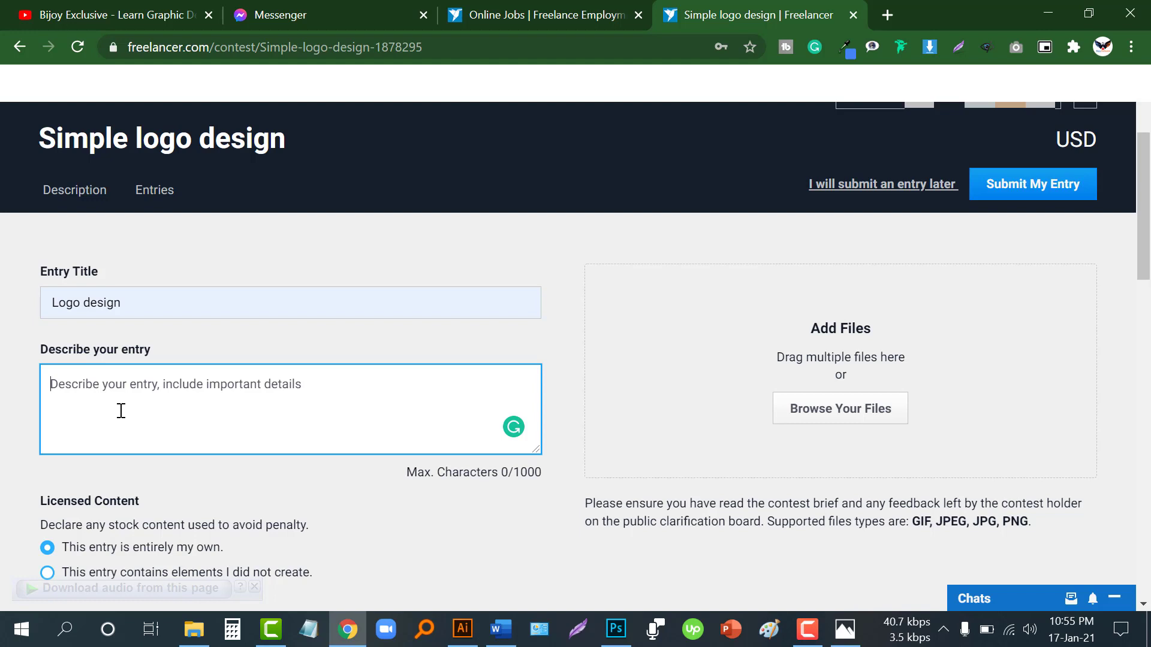
text(If)
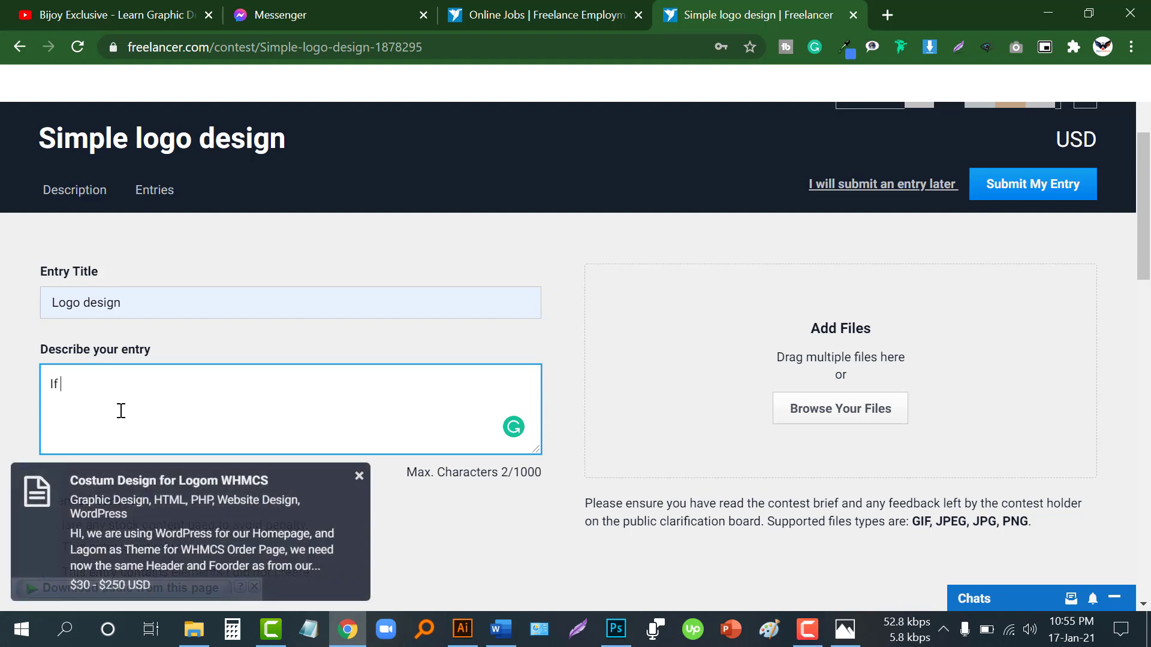
text( you need any change you can tell me, If)
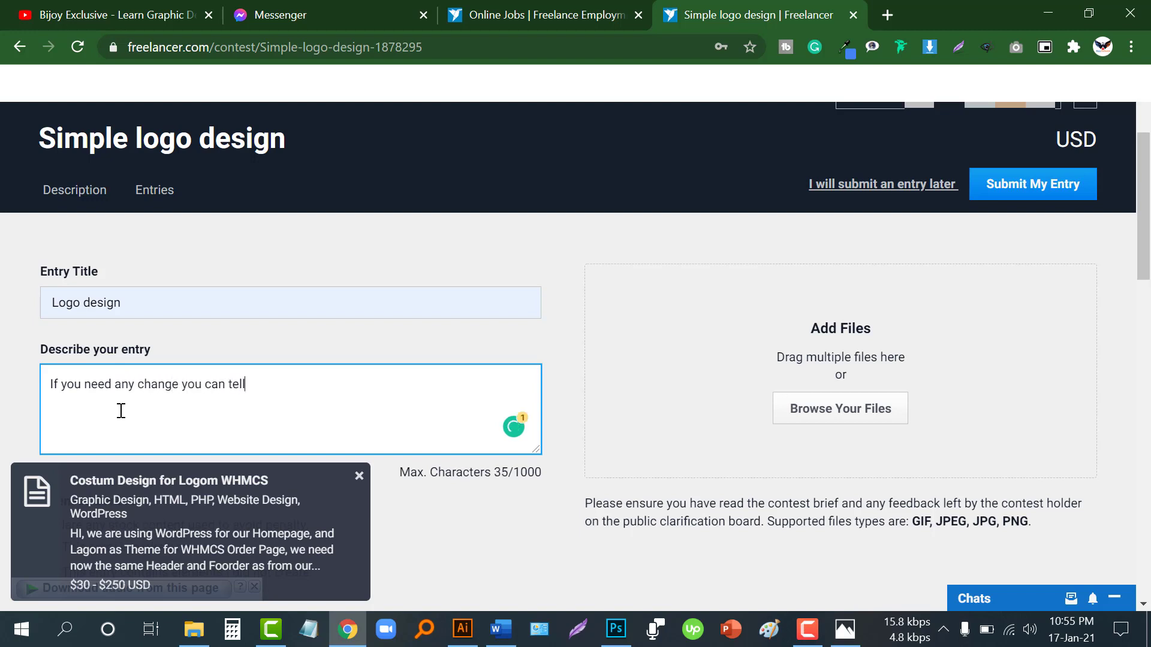
key(BackSpace)
key(BackSpace)
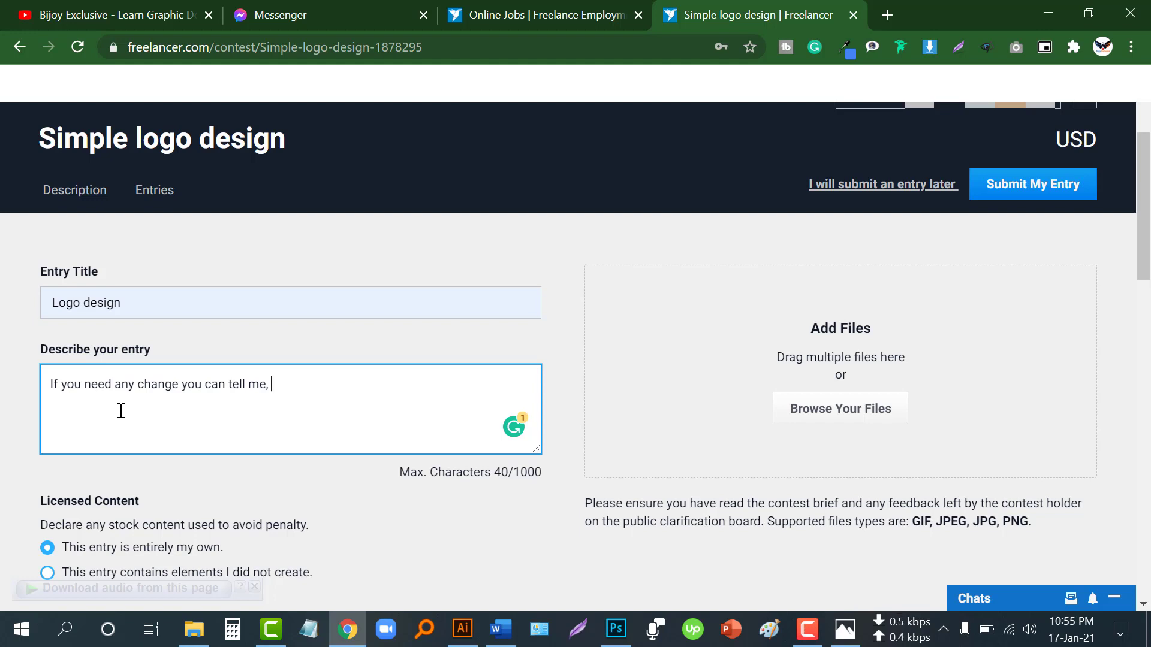
- Add logo.jpg from the Logo folder in File Explorer to the contest entry's files
click(655, 431)
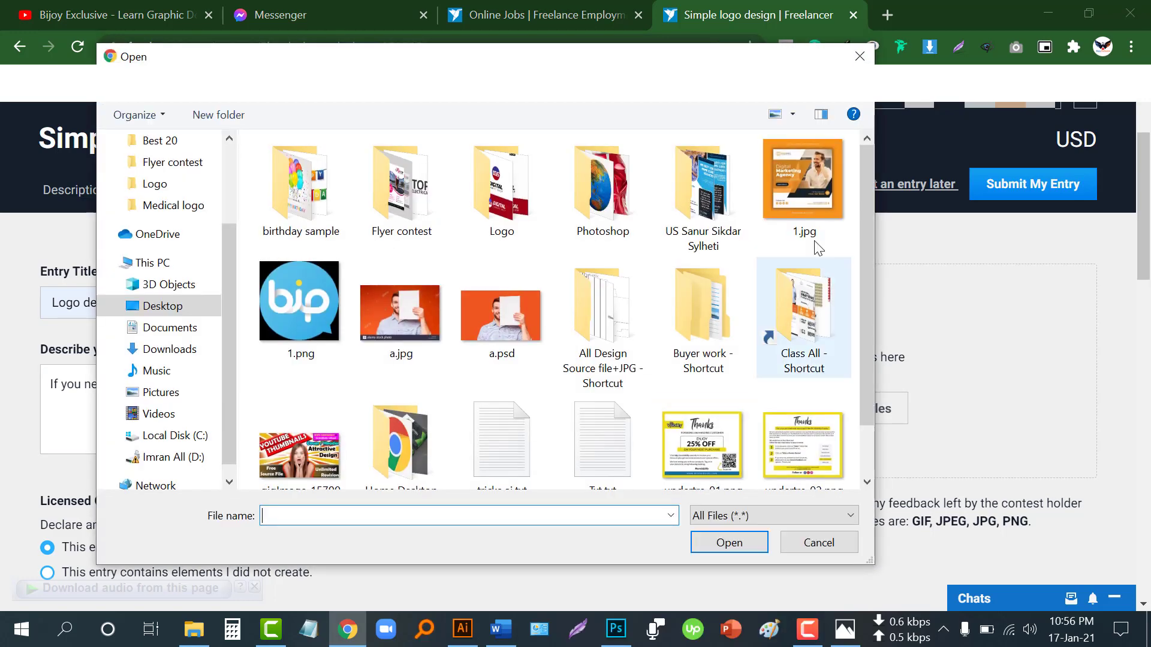
click(859, 57)
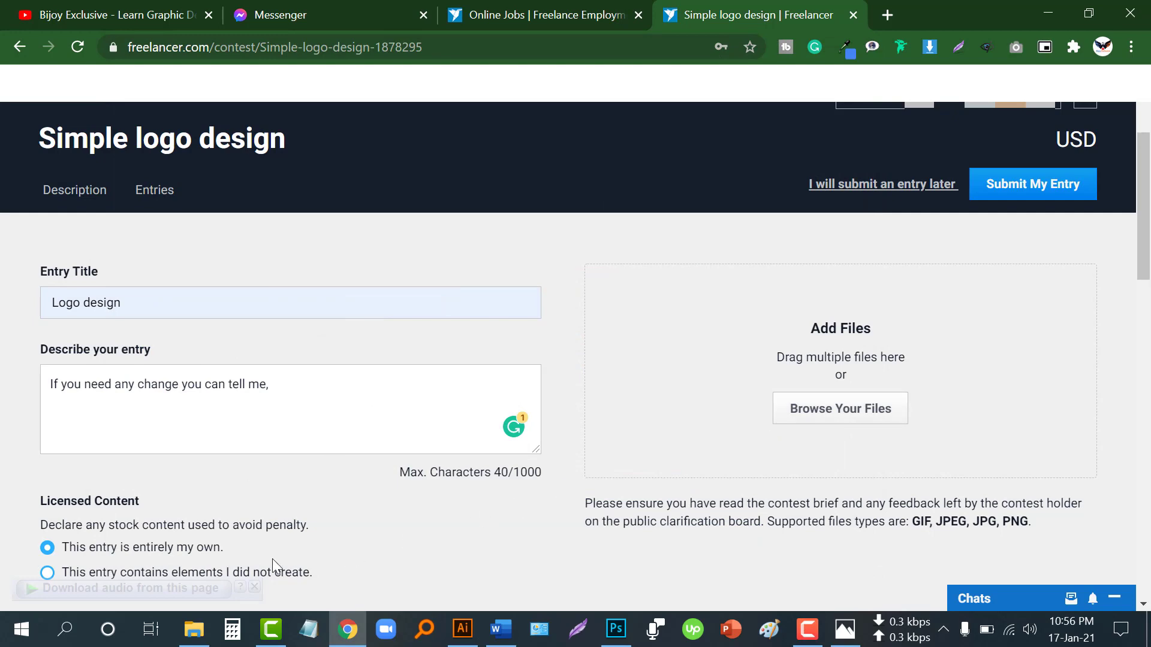
click(197, 637)
drag(318, 188, 846, 411)
scroll(847, 414, down, 3)
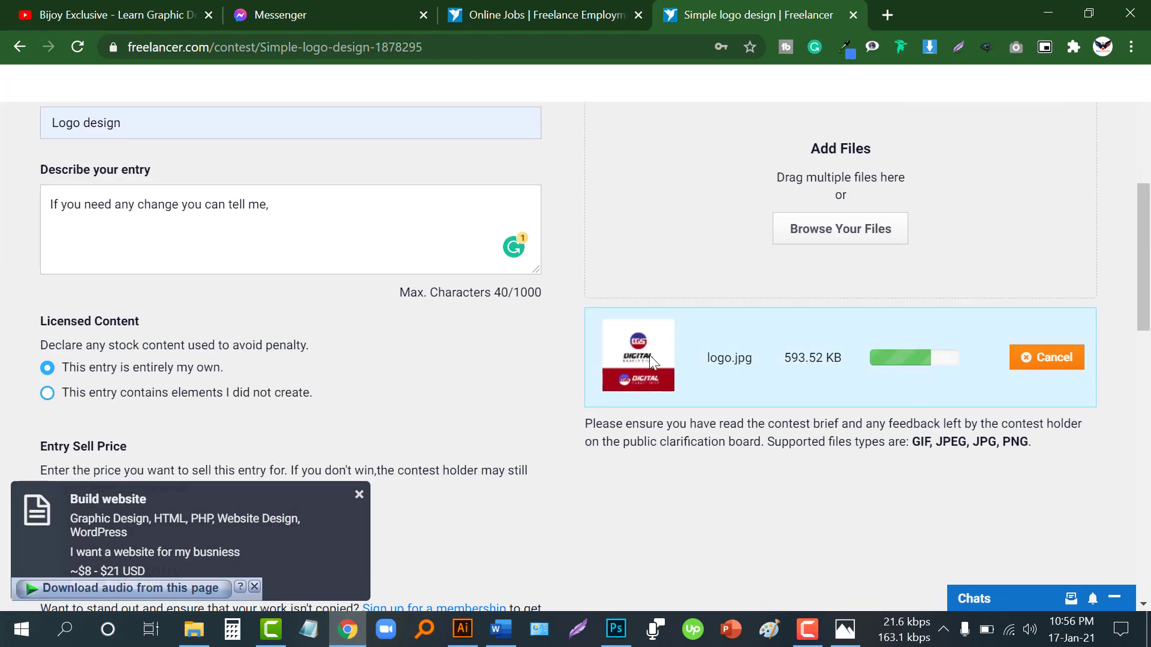
scroll(829, 364, down, 3)
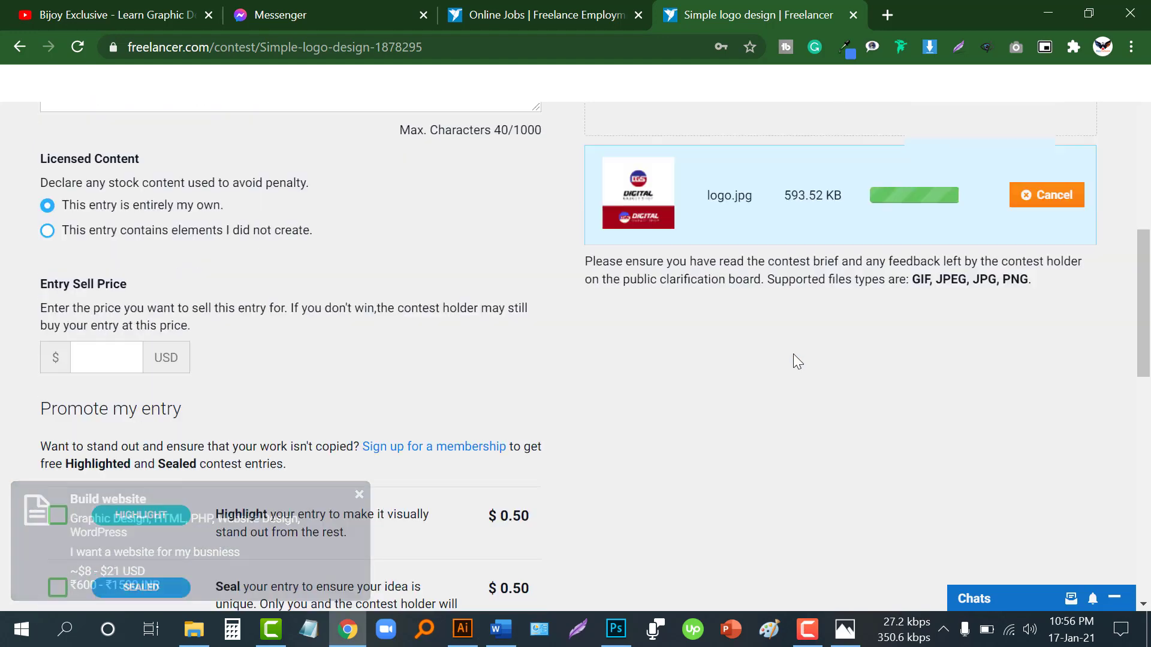
- Review the entry sell price field and the Highlight and Sealed promotion options on the submission form
scroll(63, 318, down, 2)
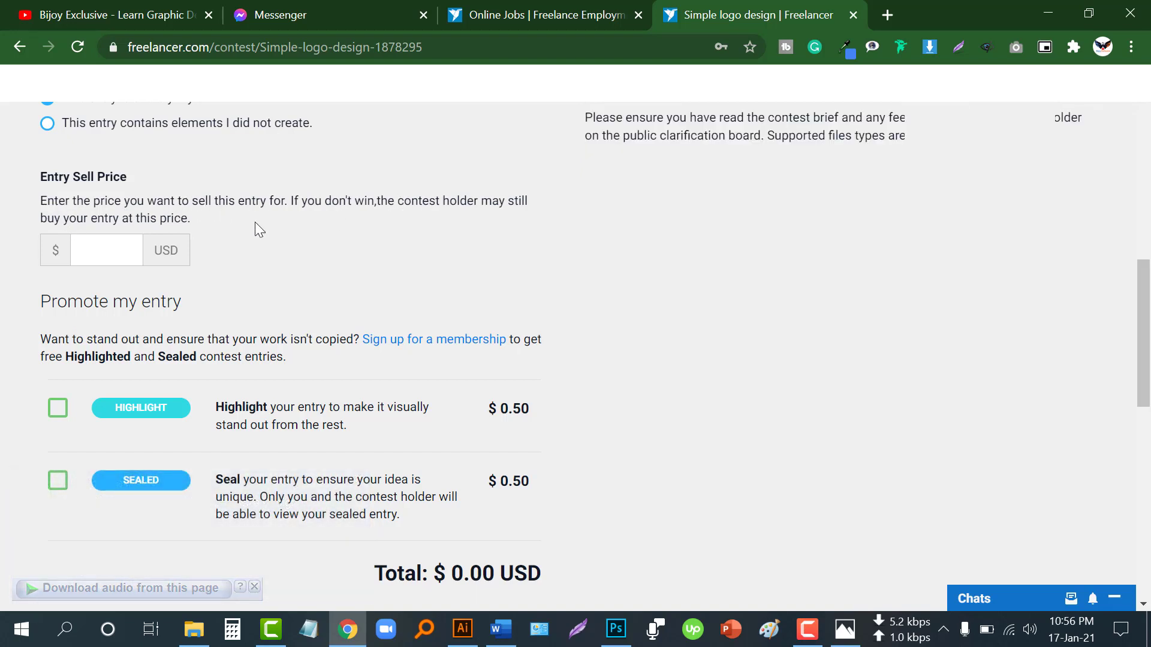
drag(84, 218, 160, 218)
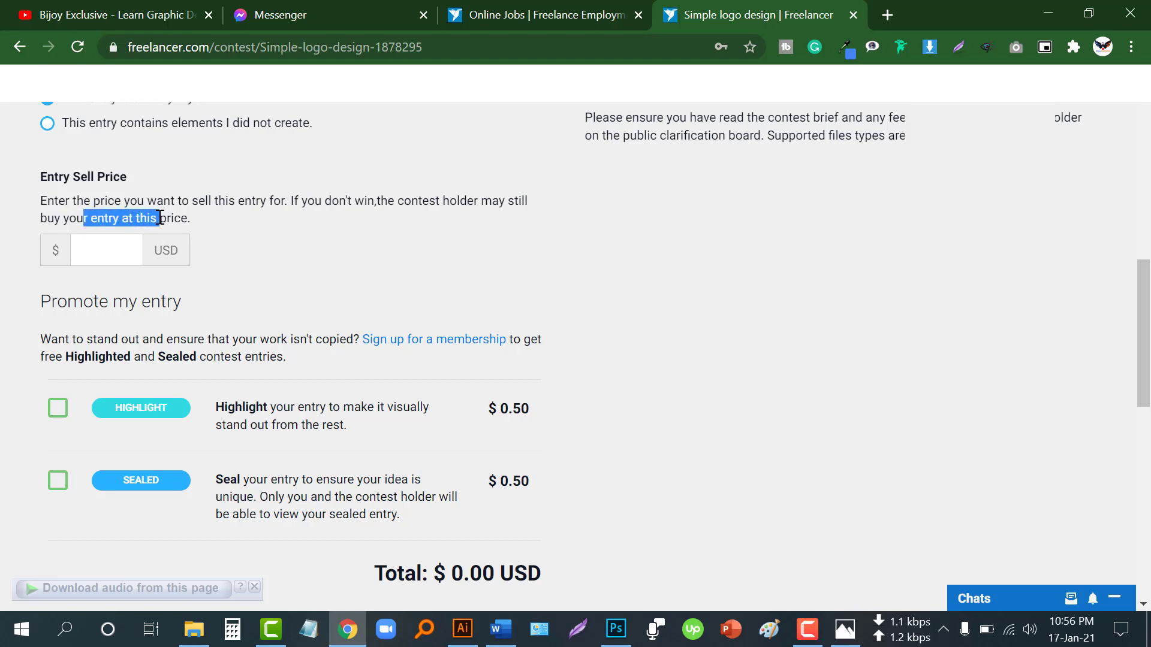
click(314, 199)
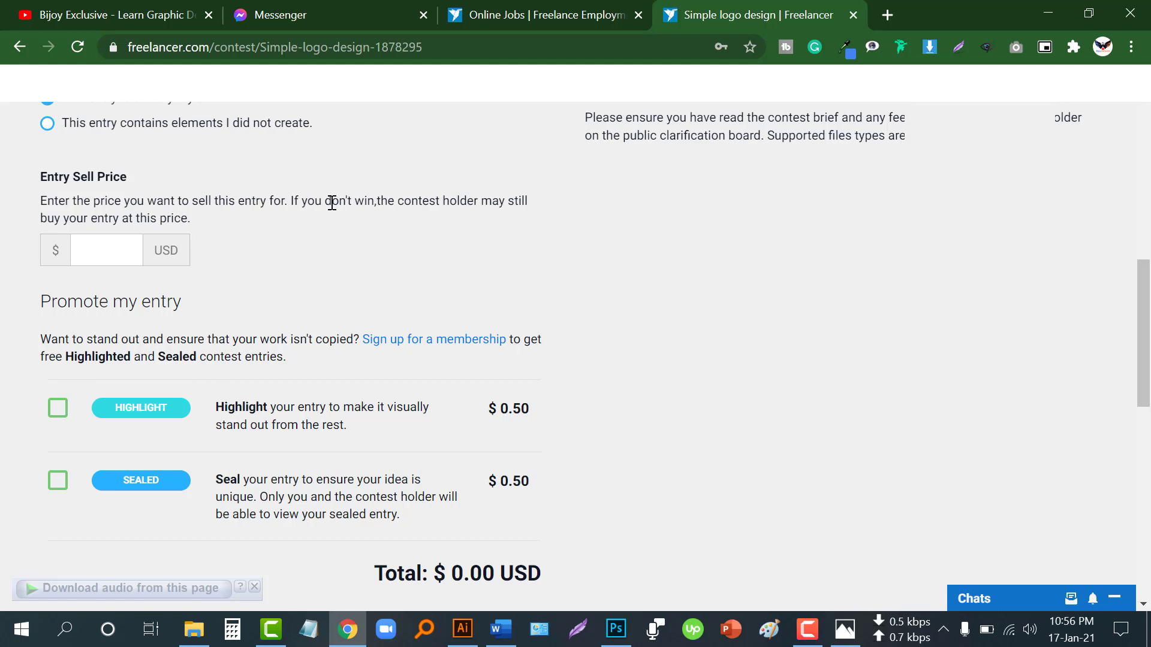
click(77, 258)
click(252, 257)
scroll(282, 270, down, 1)
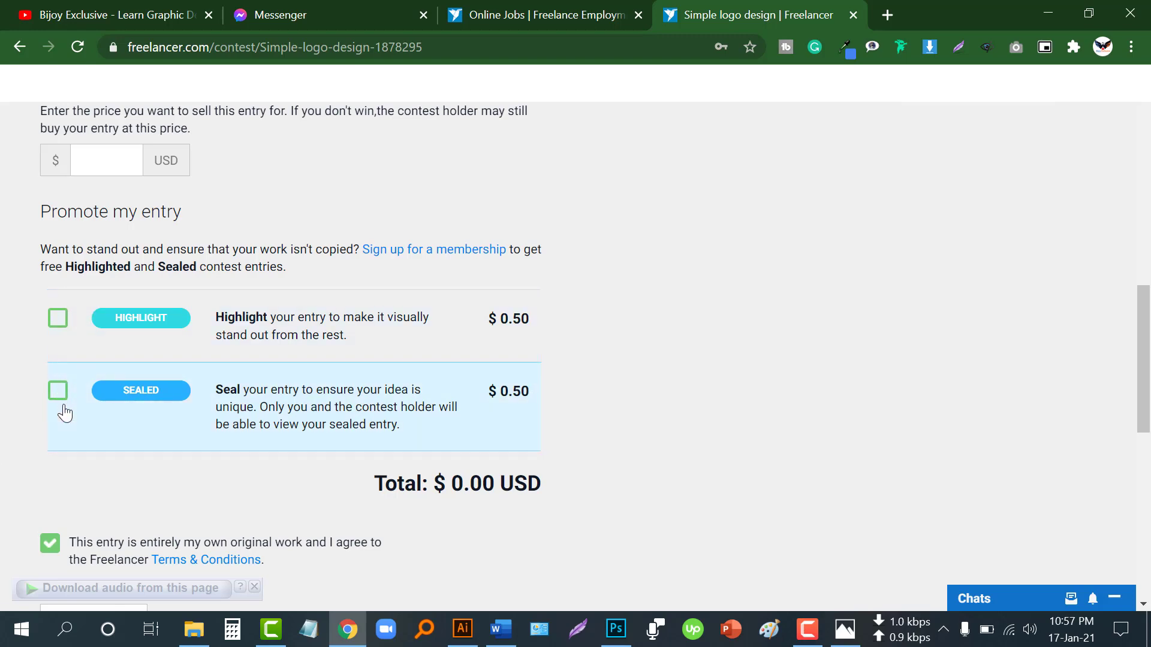
scroll(42, 459, down, 3)
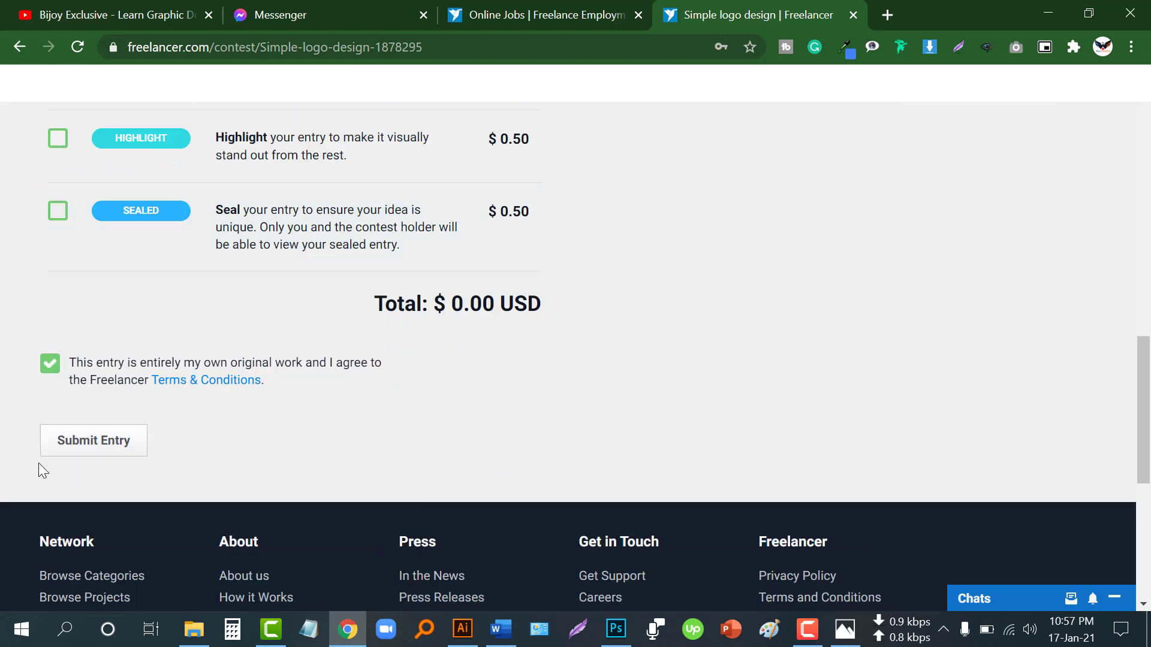
- Check the uploaded logo file in the form, submit the contest entry and close the confirmation dialog
scroll(39, 462, up, 15)
scroll(765, 505, down, 3)
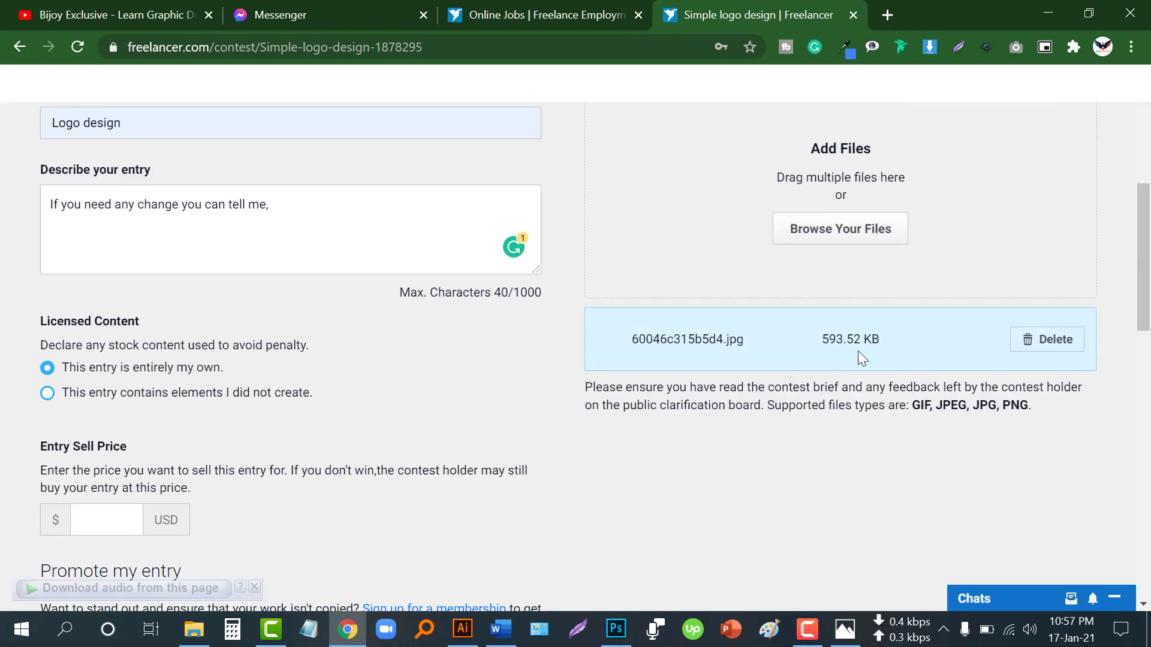
scroll(858, 353, down, 10)
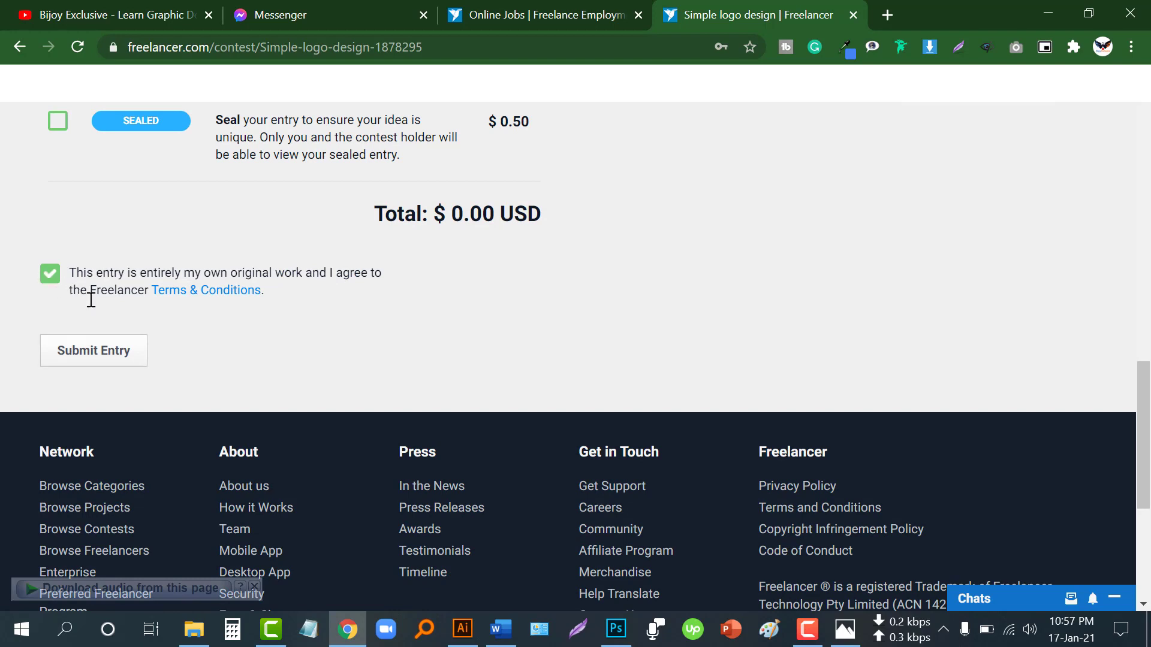
click(69, 359)
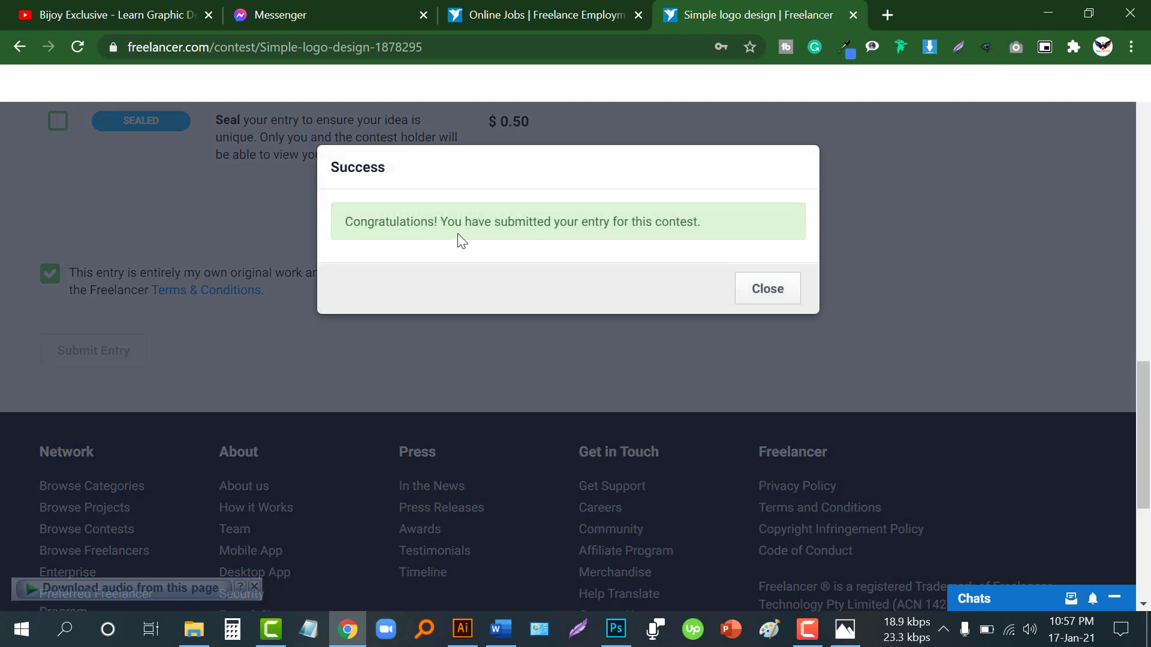
click(765, 289)
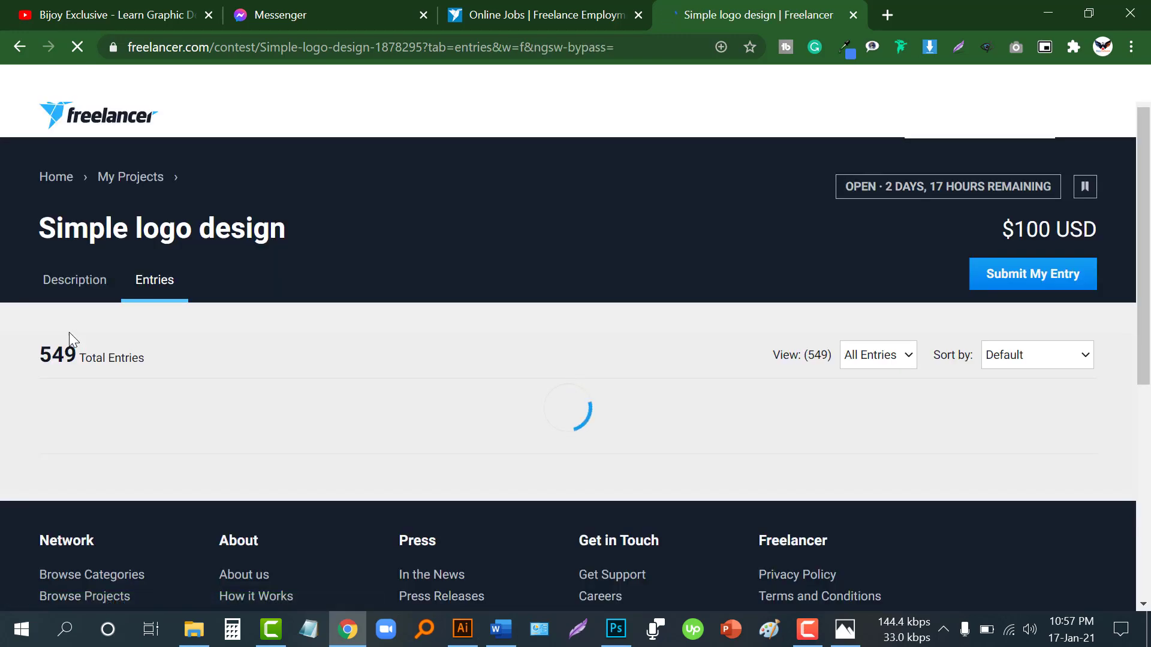
- Look over the contest's first entries and examine the filter options for which entries to view, keeping All Entries
scroll(31, 369, down, 1)
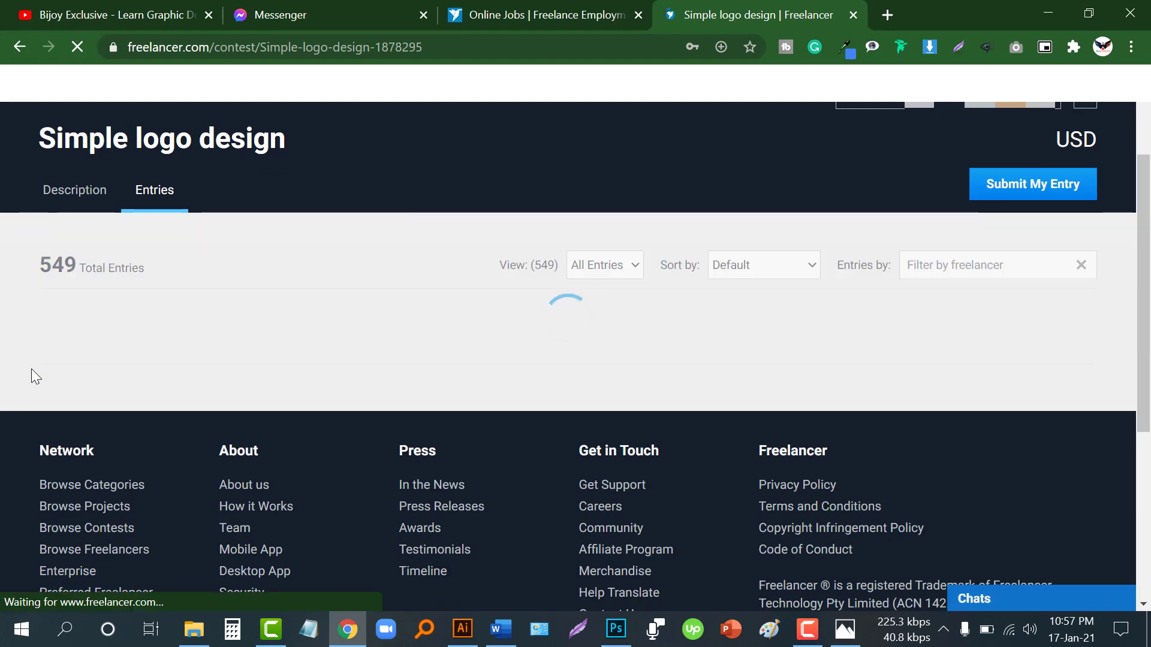
scroll(31, 369, down, 3)
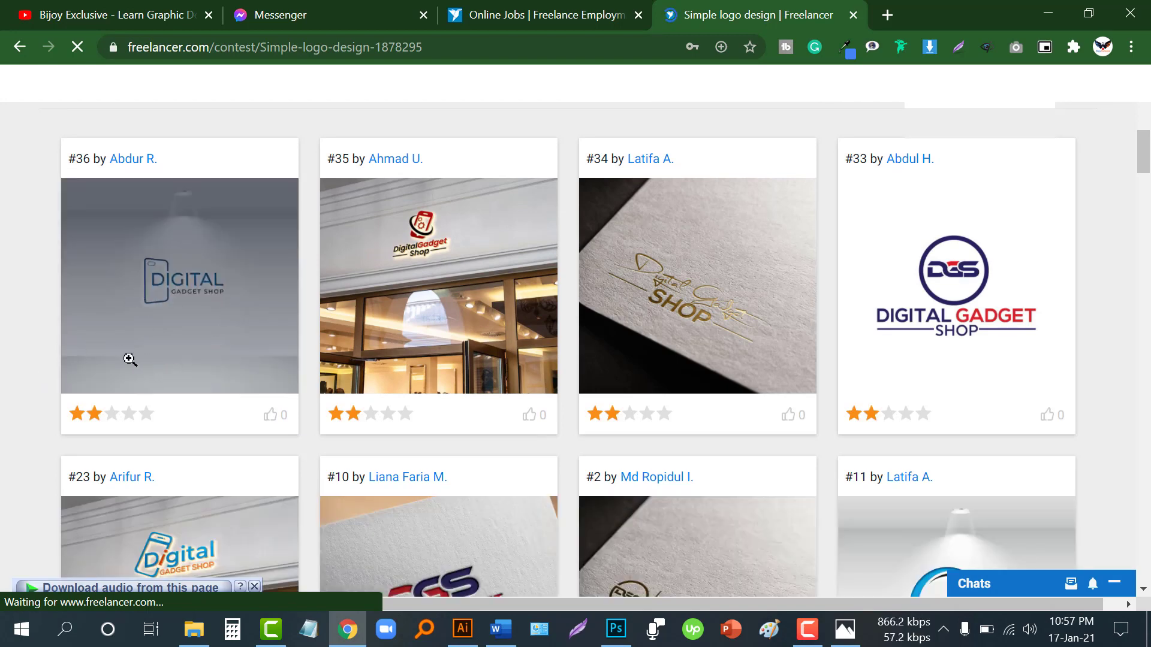
scroll(399, 289, up, 3)
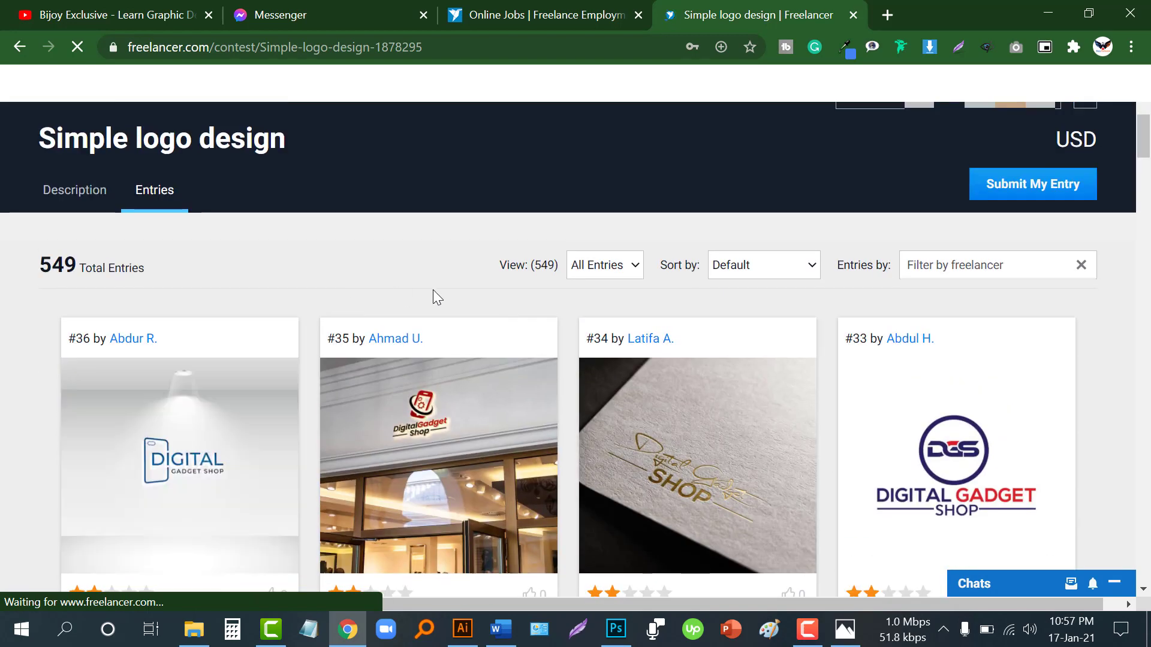
click(605, 272)
key(Down)
key(Down)
key(Down)
key(Down)
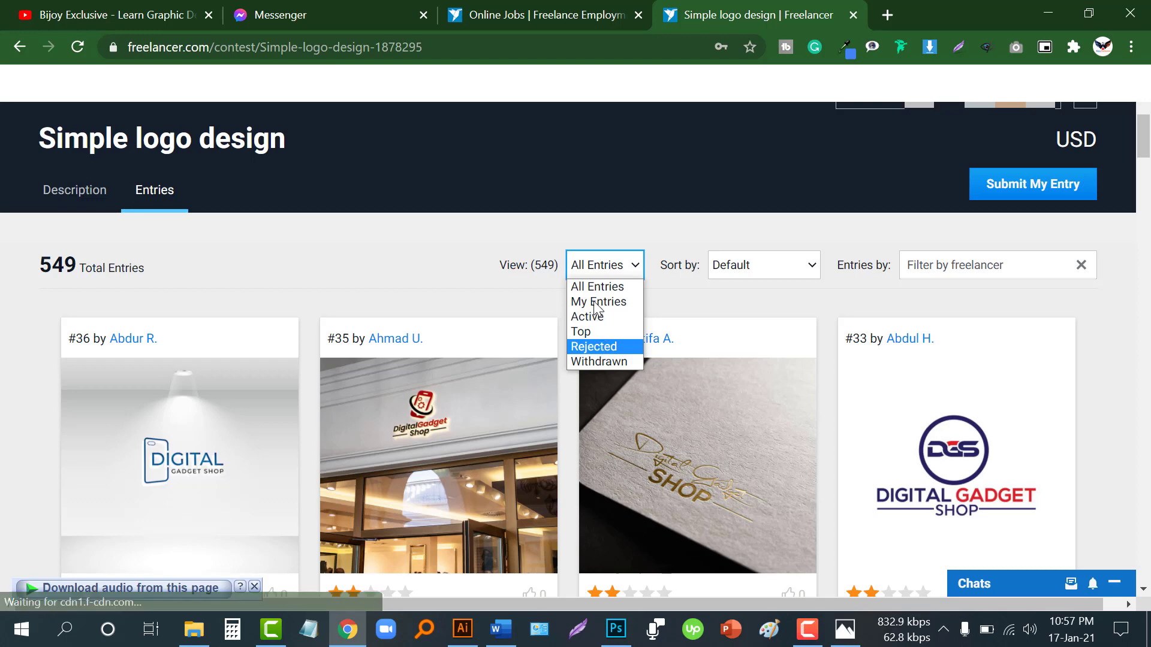
click(436, 257)
- Locate the submitted red-and-blue Digital Gadget Shop logo among the contest's entries and compare it with the neighbouring designs
scroll(437, 258, down, 10)
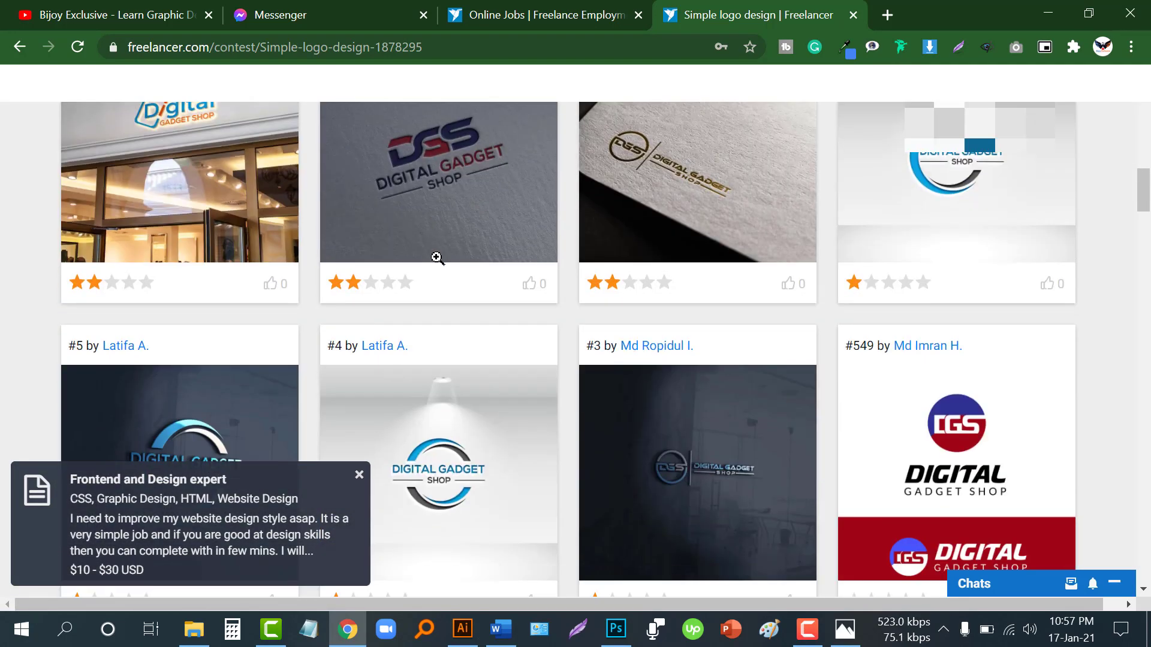
scroll(437, 258, down, 5)
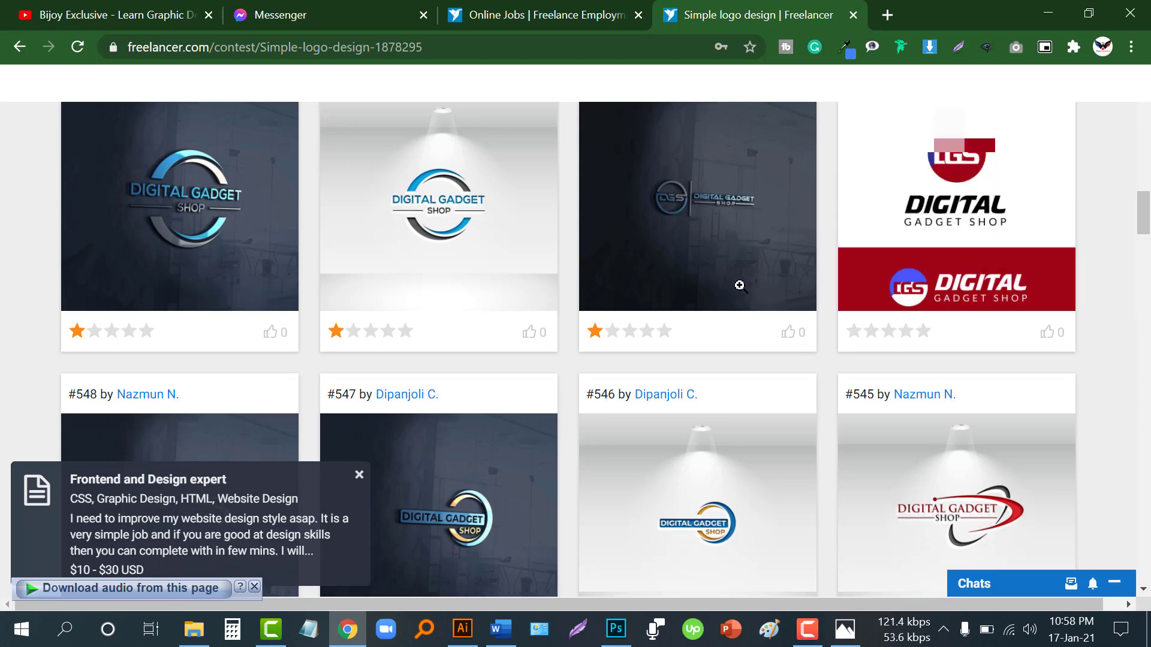
scroll(543, 360, down, 3)
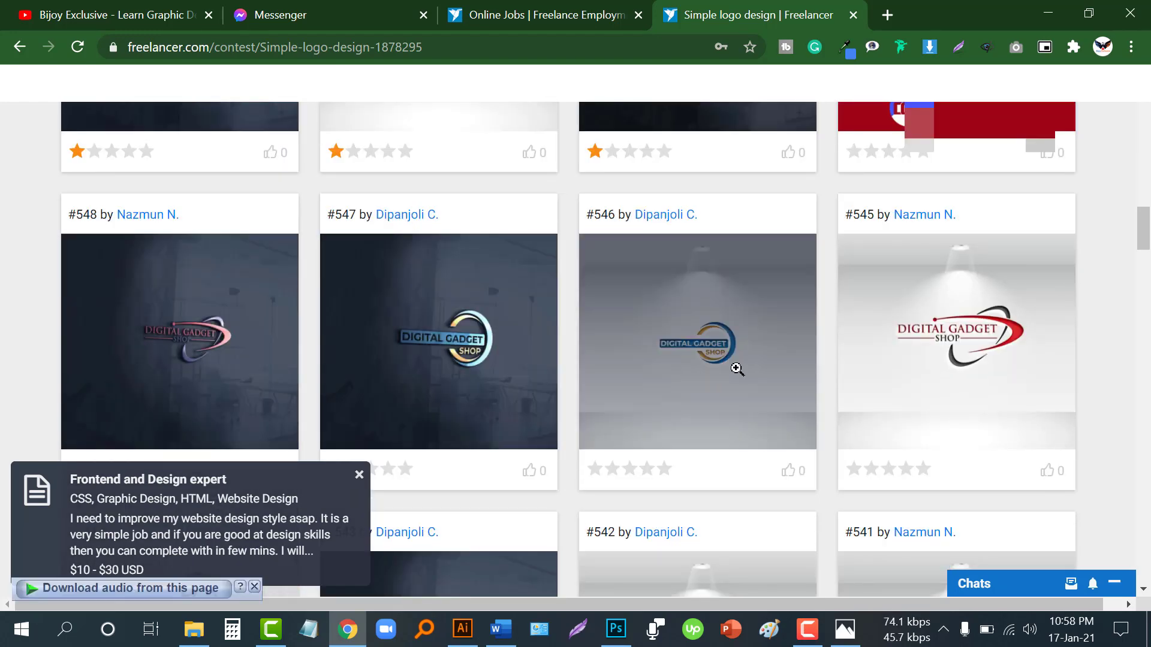
scroll(1121, 378, up, 5)
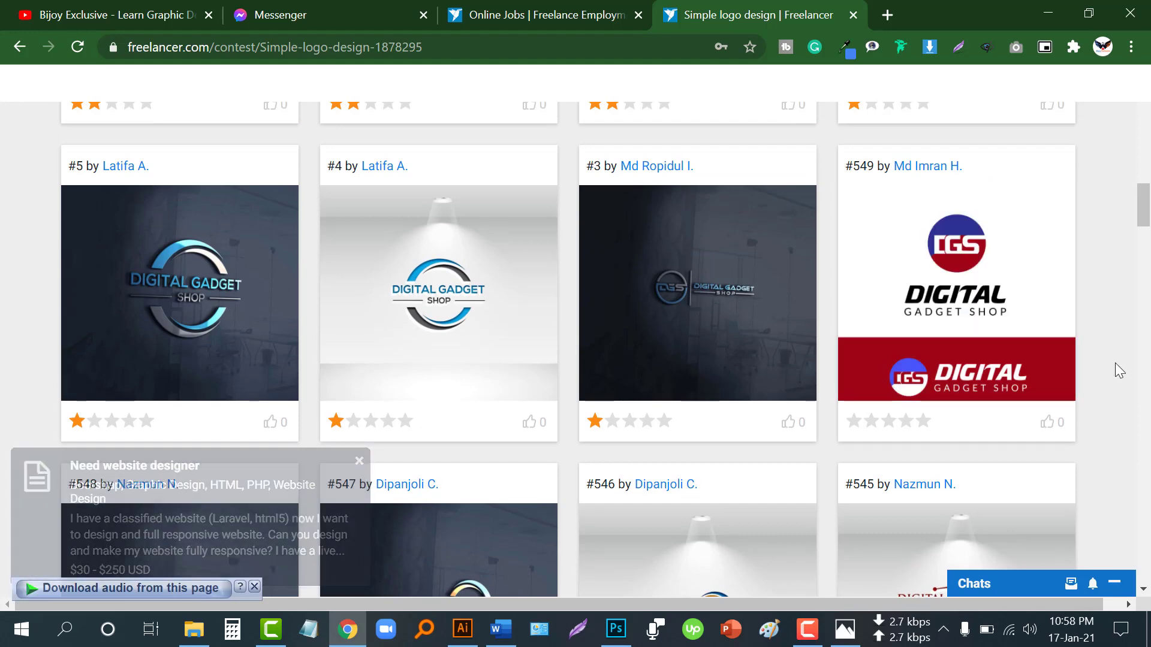
scroll(1115, 362, up, 9)
scroll(1115, 362, up, 6)
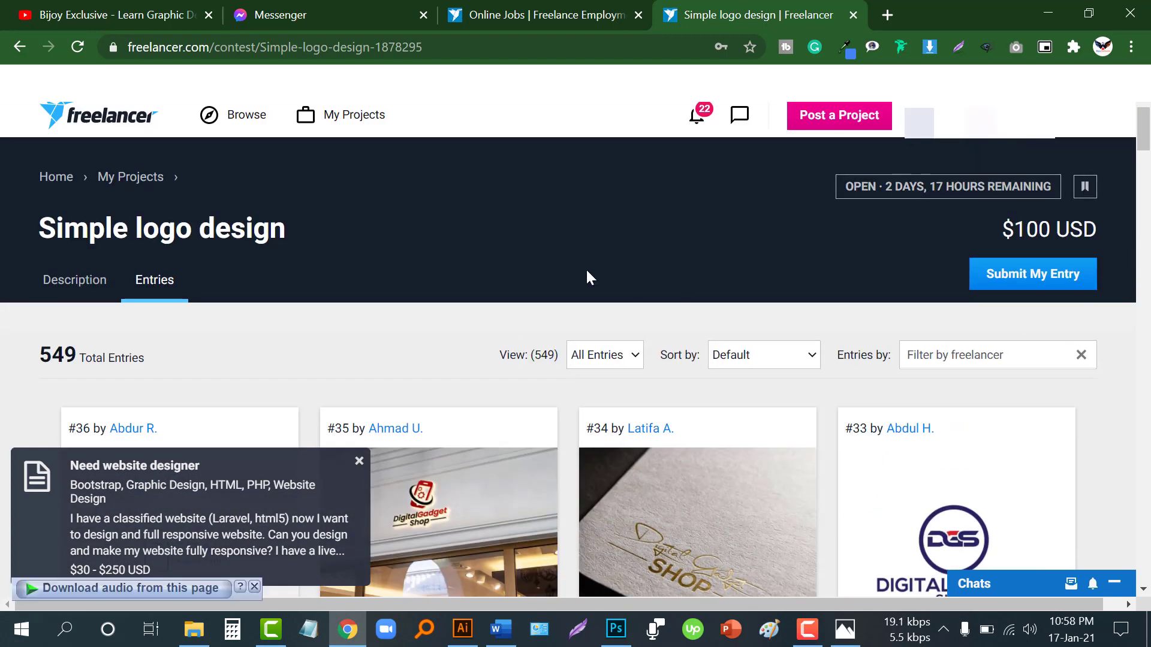
- Open the contest's description and reread the client's brief for the Digital Gadget Shop logo
click(74, 280)
scroll(27, 359, down, 2)
scroll(23, 358, down, 1)
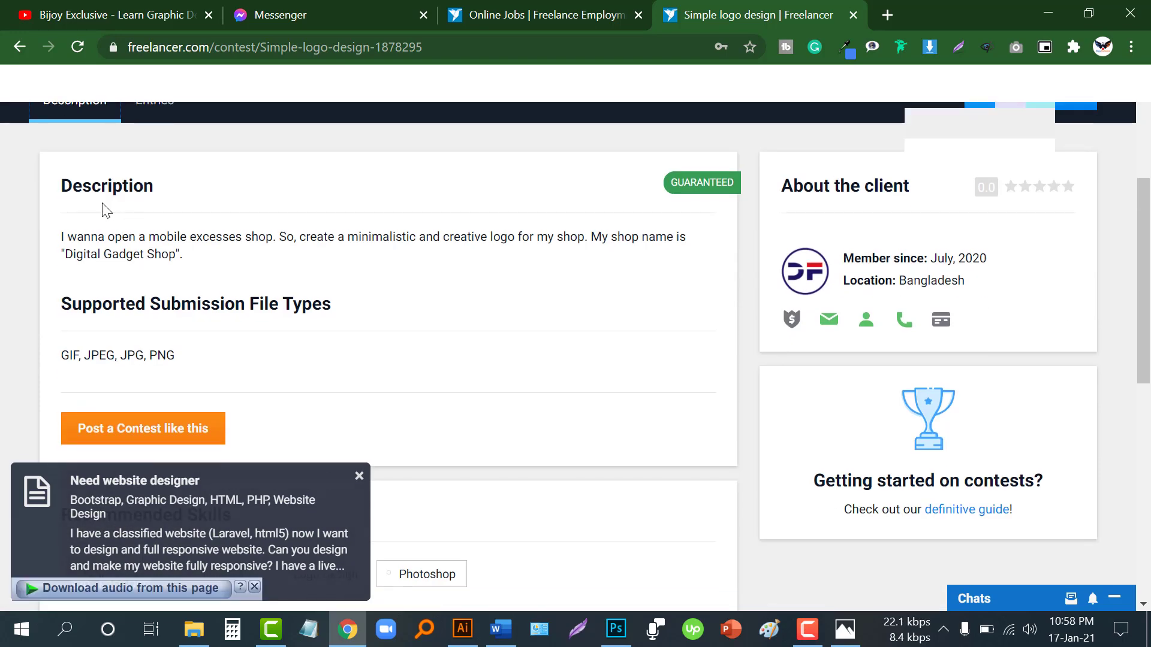
scroll(96, 240, up, 2)
drag(89, 274, 107, 274)
drag(136, 139, 215, 139)
drag(108, 327, 179, 344)
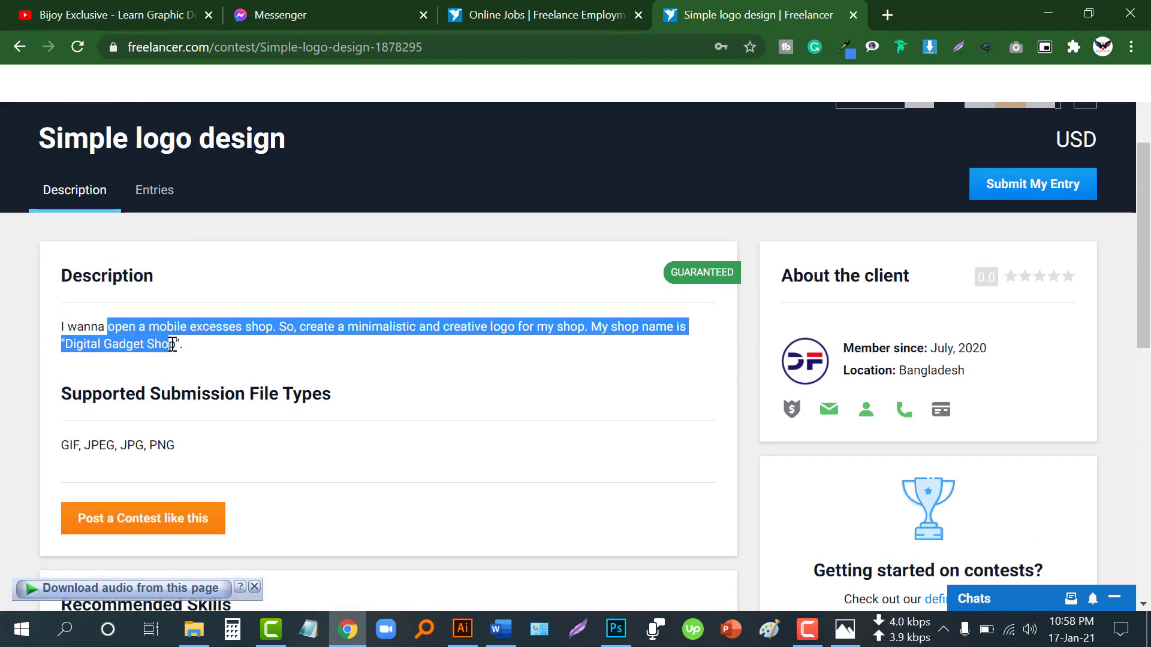
click(168, 344)
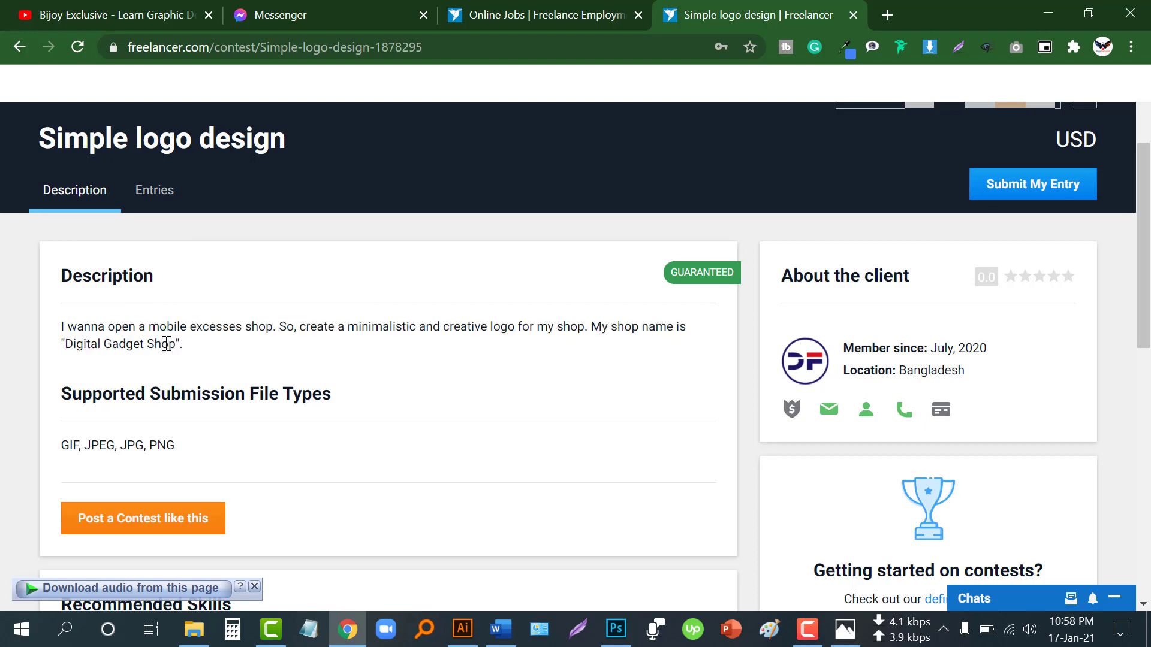